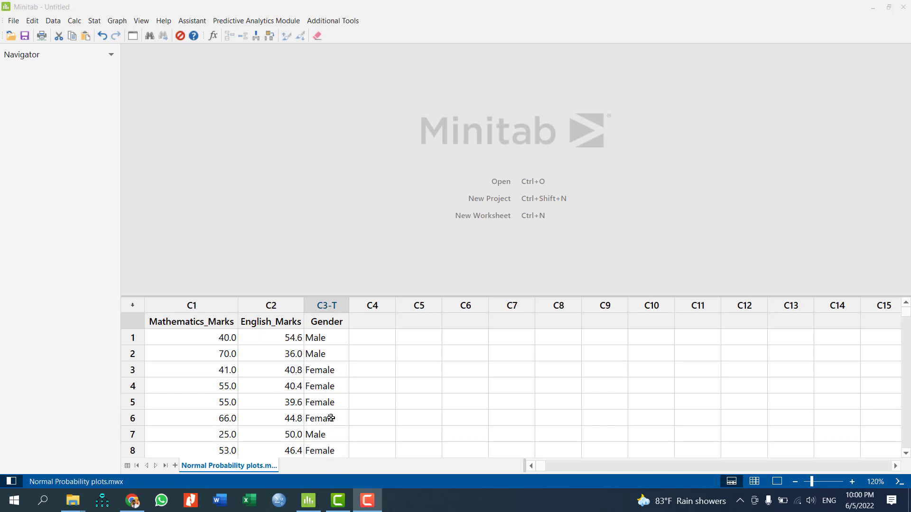
# Run an Anderson-Darling normality test on the Mathematics_Marks column without percentile lines
pyautogui.scroll(-2, 330, 418)
pyautogui.scroll(-2, 331, 418)
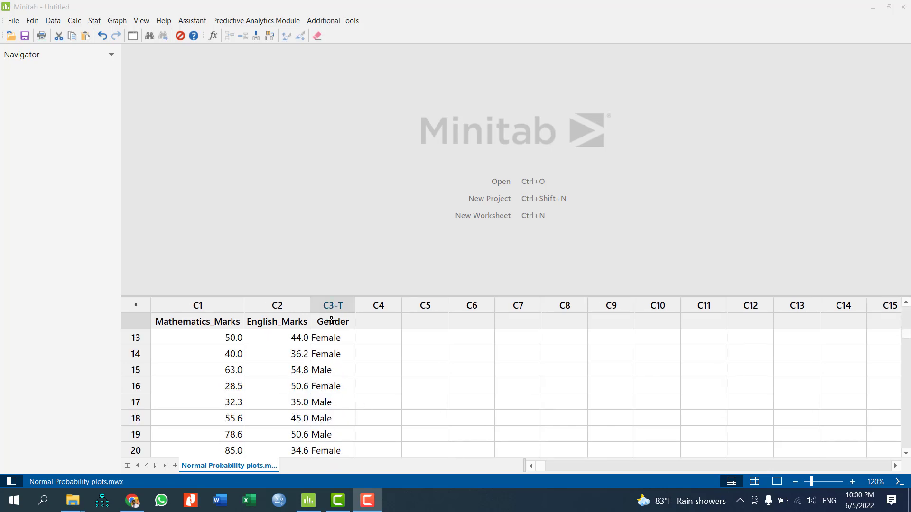
pyautogui.scroll(2, 338, 352)
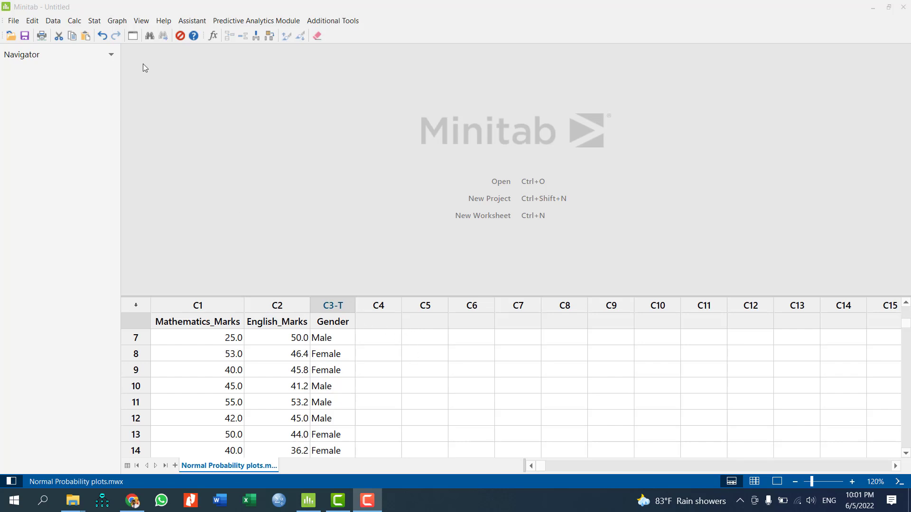
pyautogui.click(94, 21)
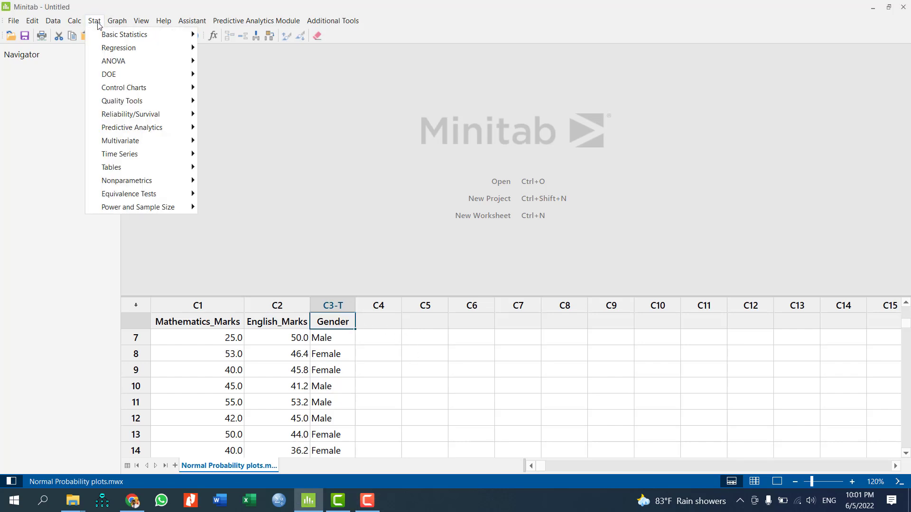
pyautogui.moveTo(102, 36)
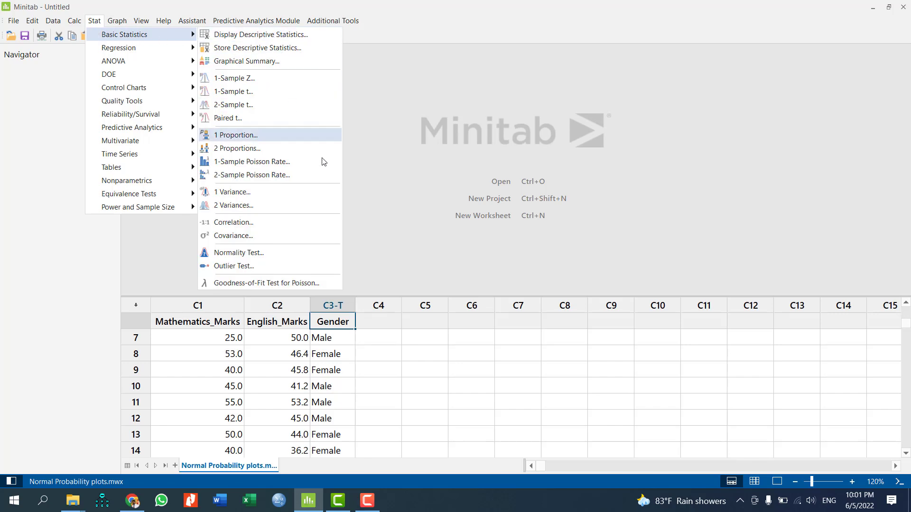
pyautogui.click(305, 252)
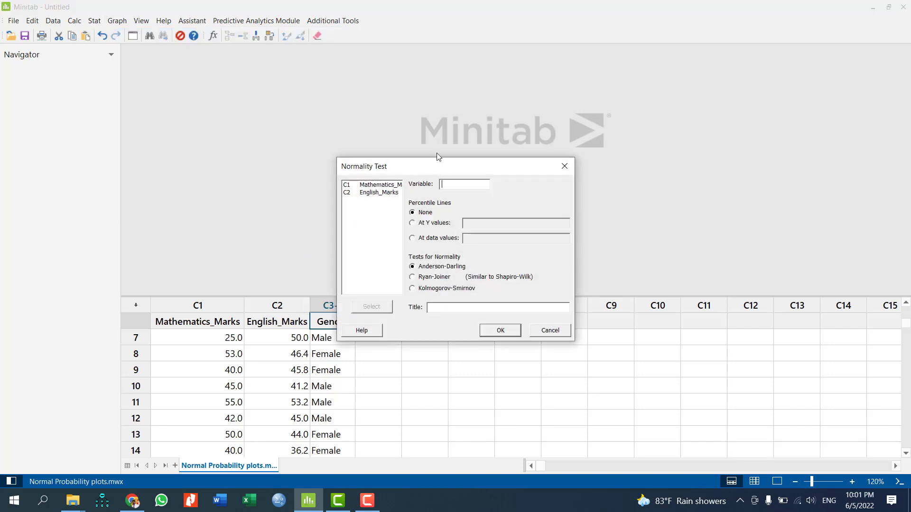
pyautogui.moveTo(437, 166); pyautogui.dragTo(391, 58)
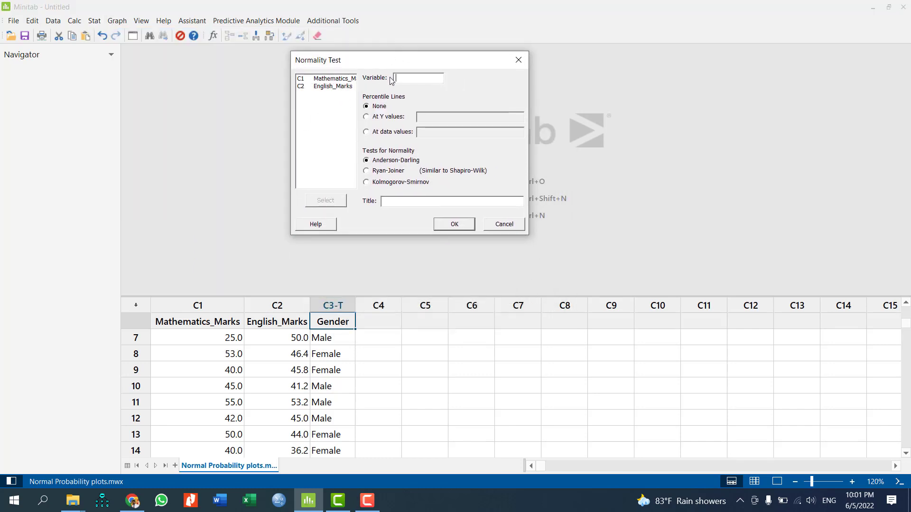
pyautogui.doubleClick(332, 79)
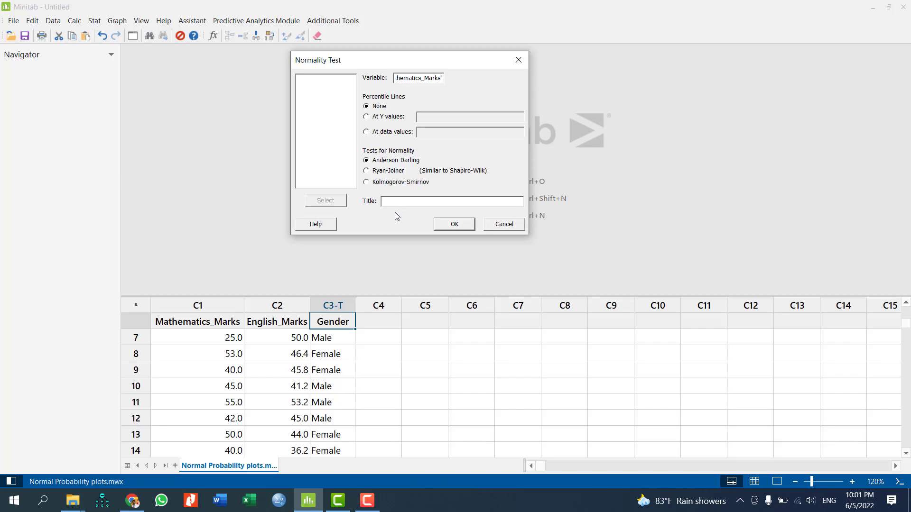
pyautogui.click(454, 224)
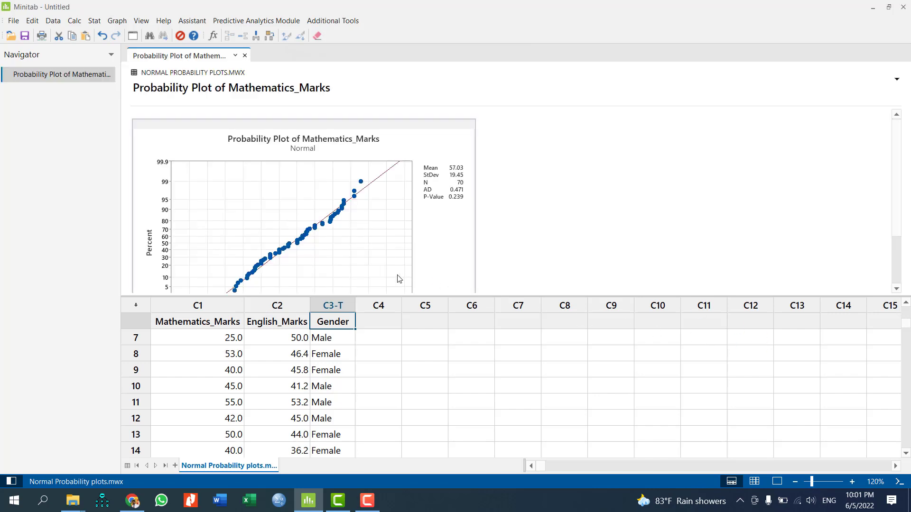
# Enlarge the output area and set its zoom to 120% to examine the normality-test plot of Mathematics_Marks
pyautogui.moveTo(535, 298); pyautogui.dragTo(534, 343)
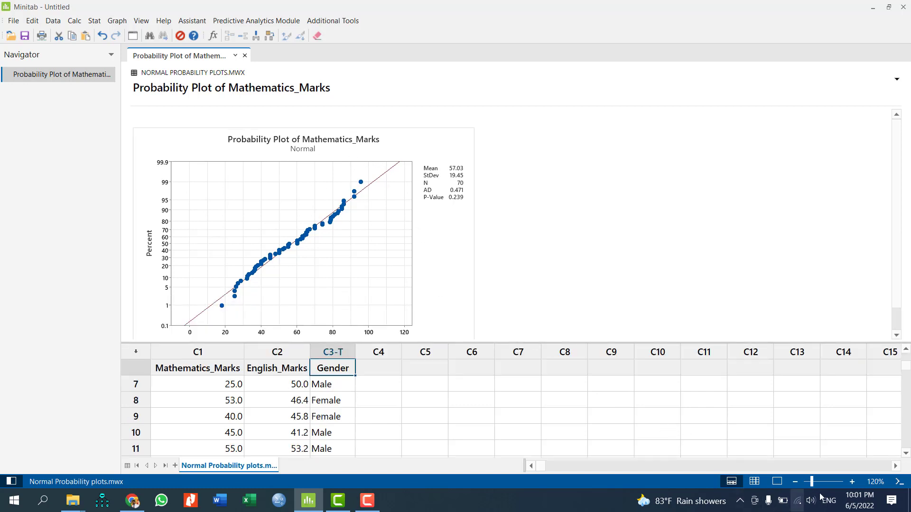
pyautogui.click(854, 482)
pyautogui.click(854, 481)
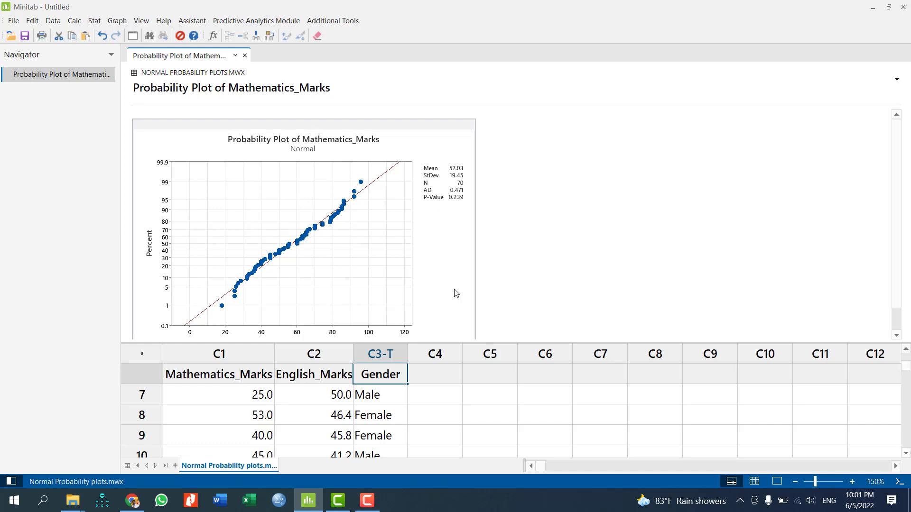
pyautogui.click(547, 265)
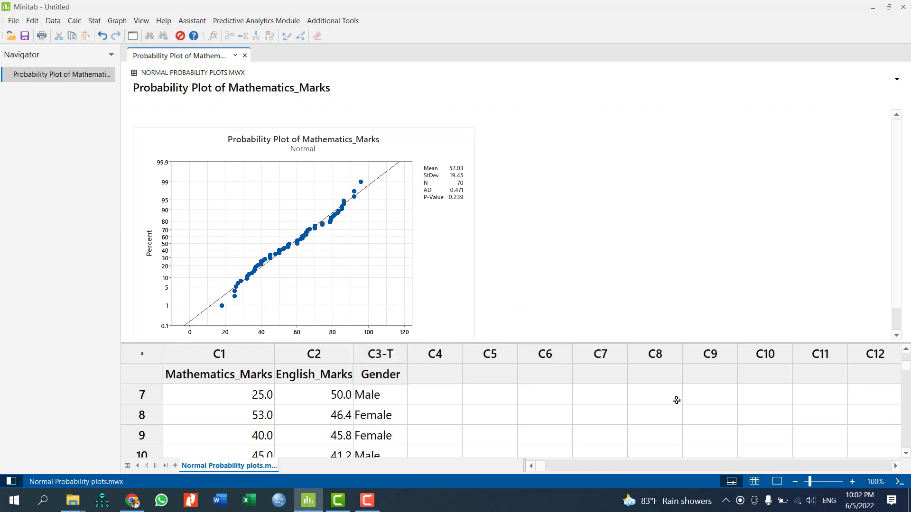
pyautogui.rightClick(663, 374)
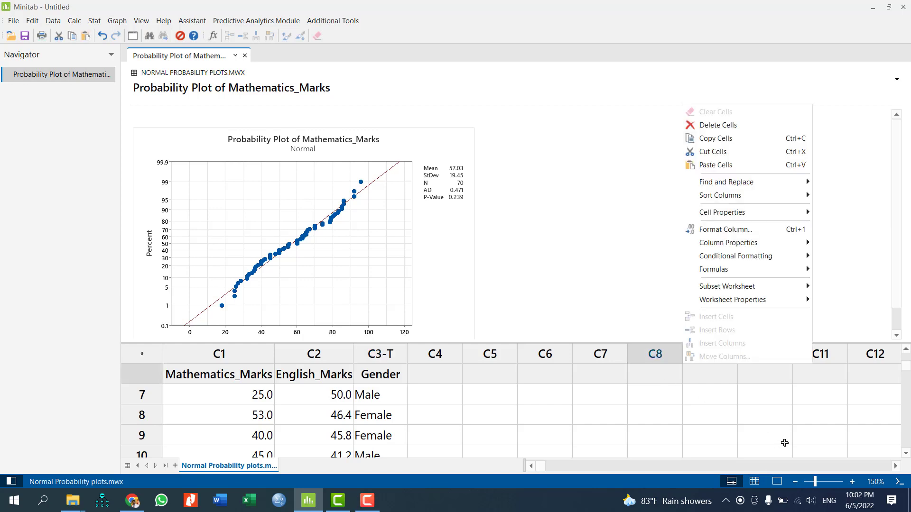
pyautogui.click(853, 354)
pyautogui.click(795, 482)
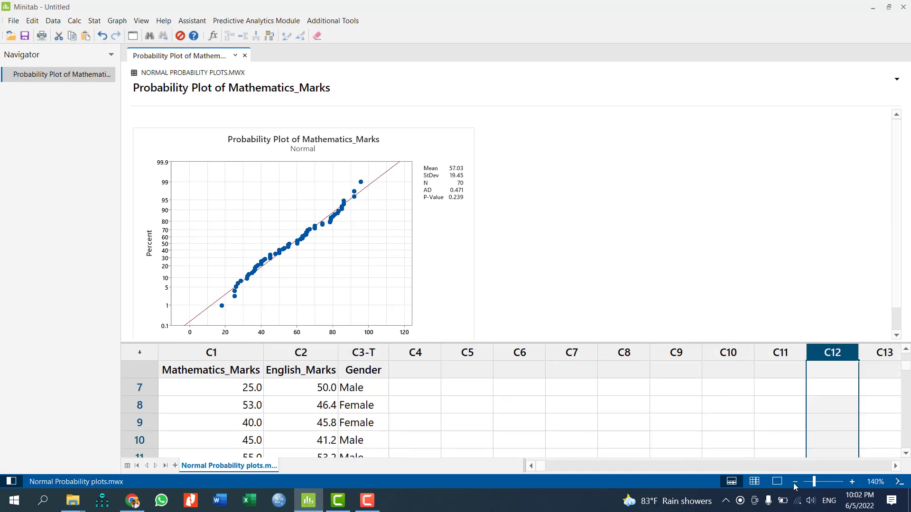
pyautogui.click(795, 482)
pyautogui.click(687, 217)
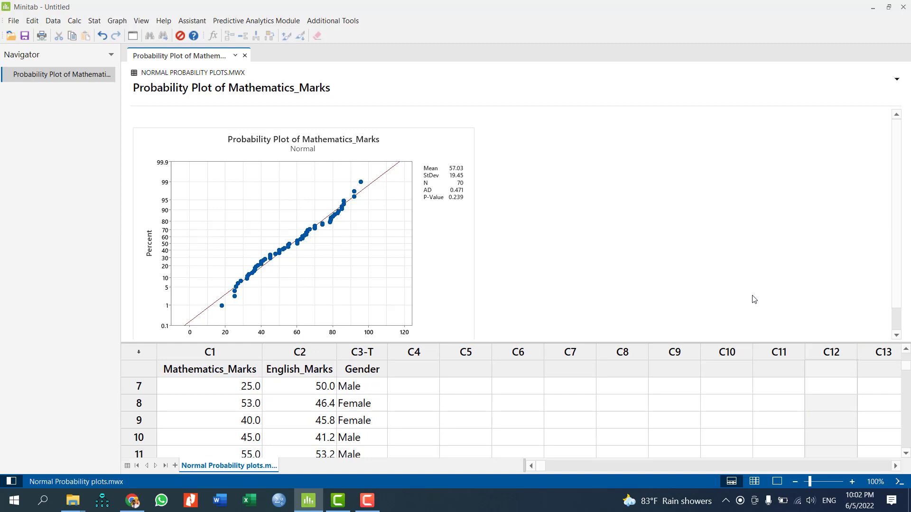
pyautogui.click(852, 482)
pyautogui.click(853, 482)
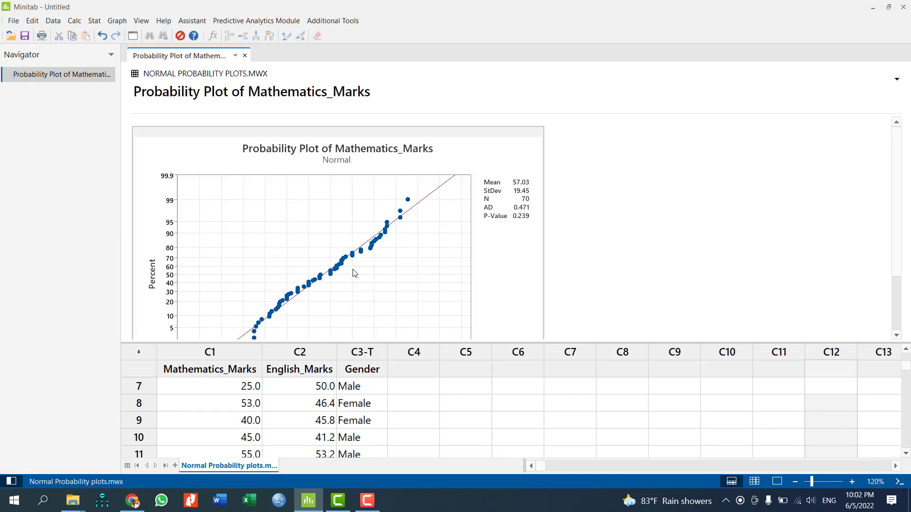
pyautogui.scroll(-1, 328, 274)
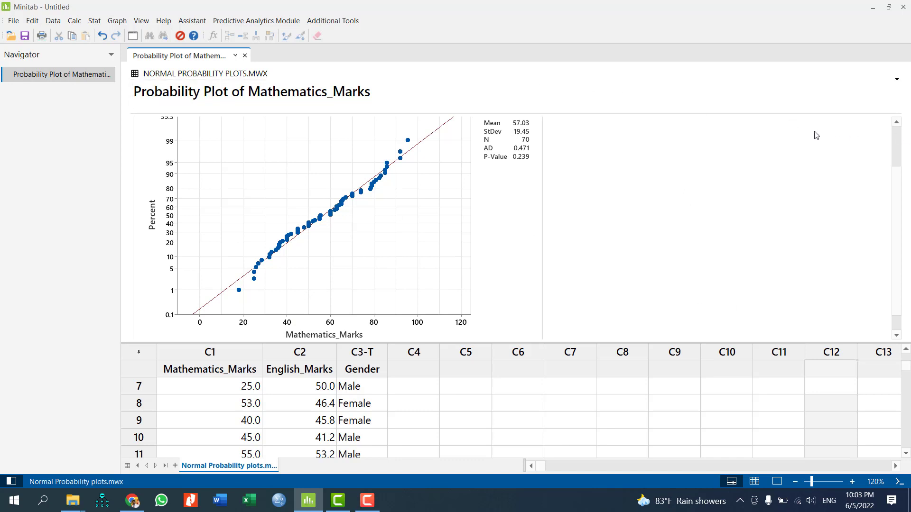
# Set up a single probability plot with Mathematics_Marks as the graph variable
pyautogui.click(115, 22)
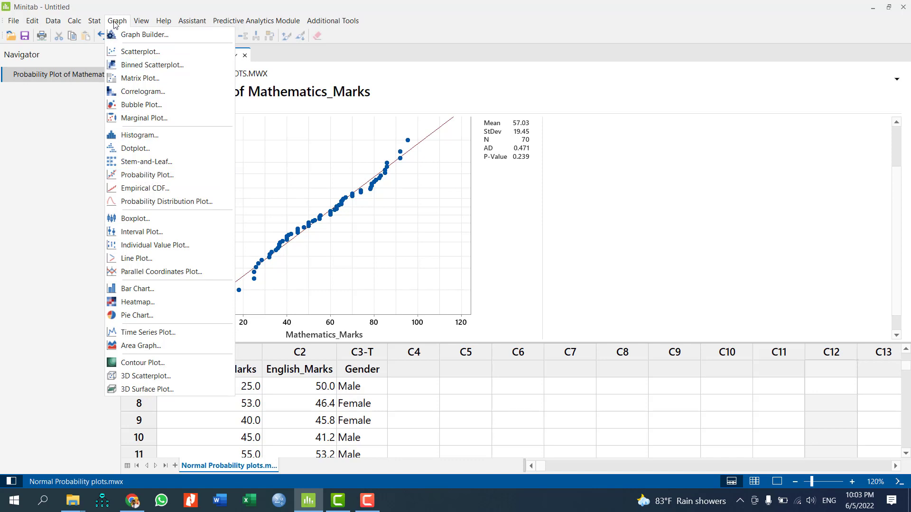
pyautogui.click(133, 178)
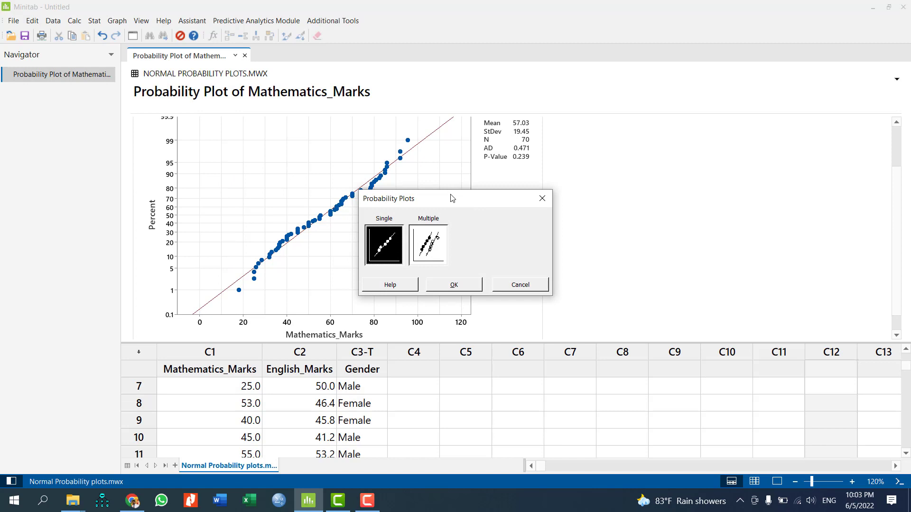
pyautogui.moveTo(451, 197); pyautogui.dragTo(586, 75)
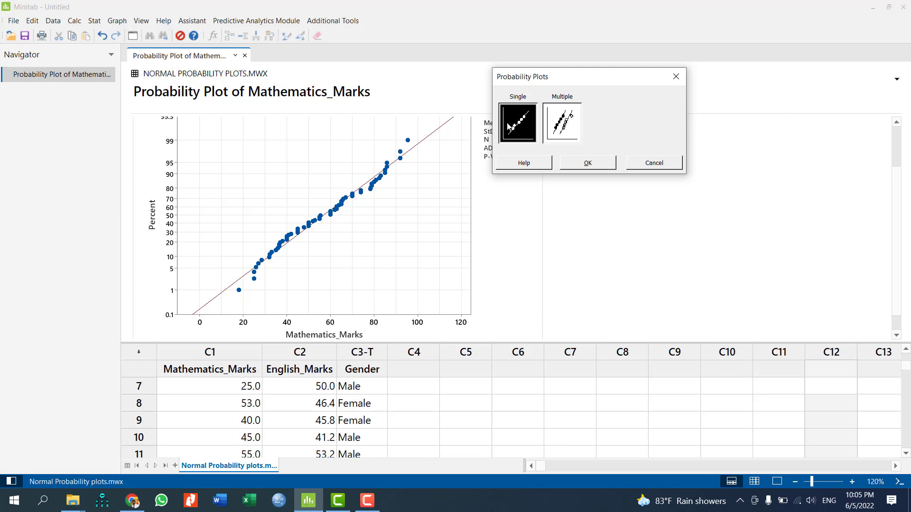
pyautogui.click(583, 167)
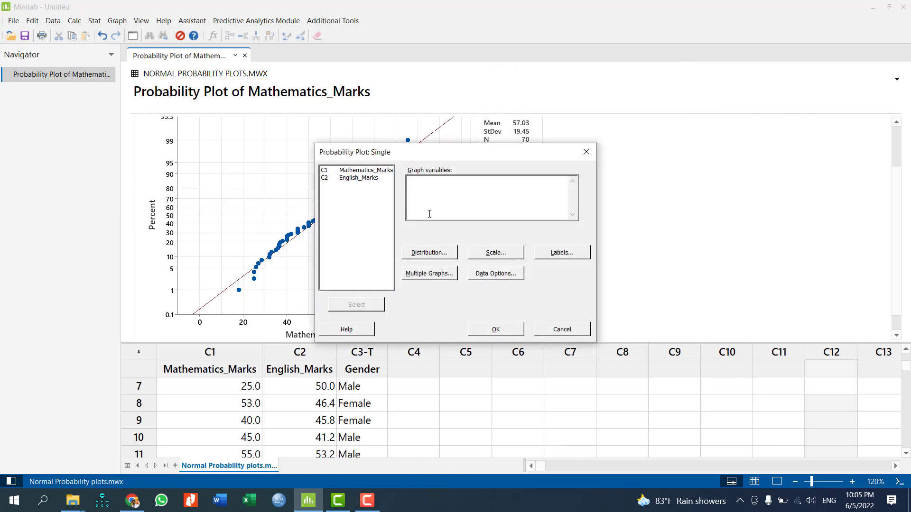
pyautogui.click(370, 171)
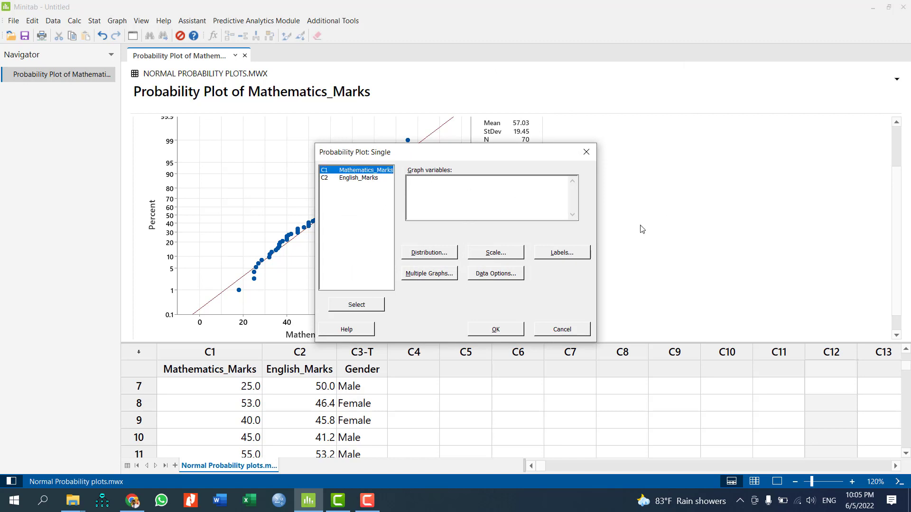
pyautogui.doubleClick(388, 172)
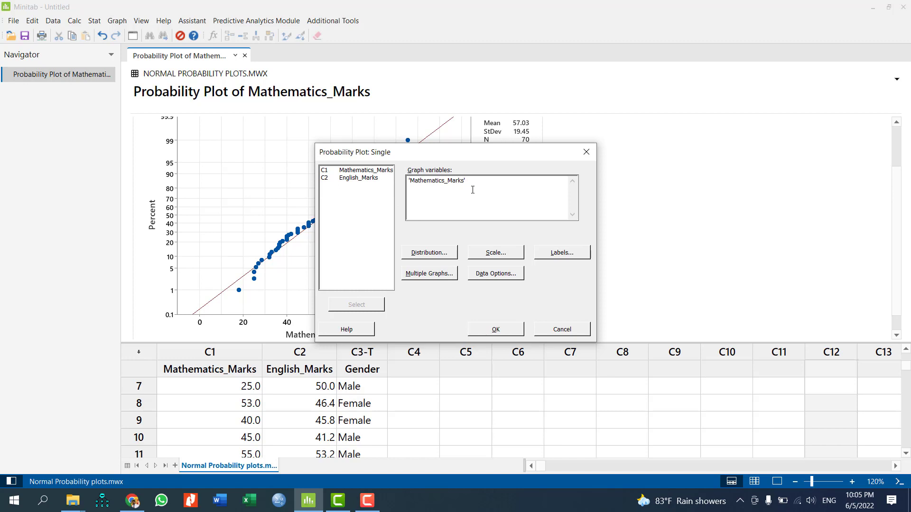
# Choose the Normal distribution with blank historical parameters and generate the probability plot
pyautogui.click(428, 253)
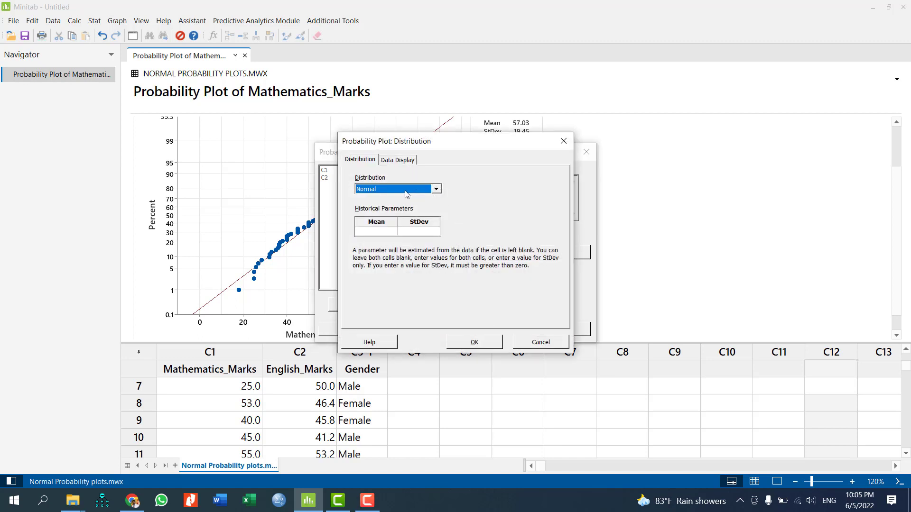
pyautogui.click(436, 190)
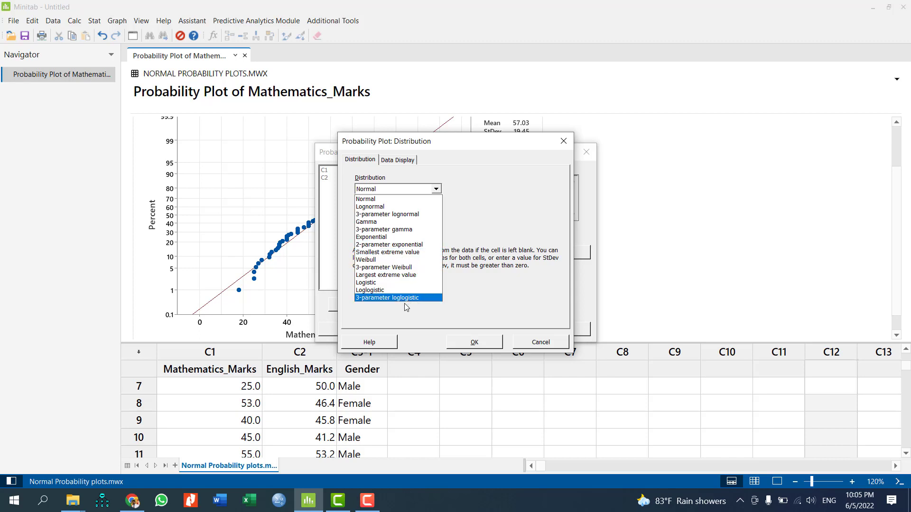
pyautogui.click(407, 199)
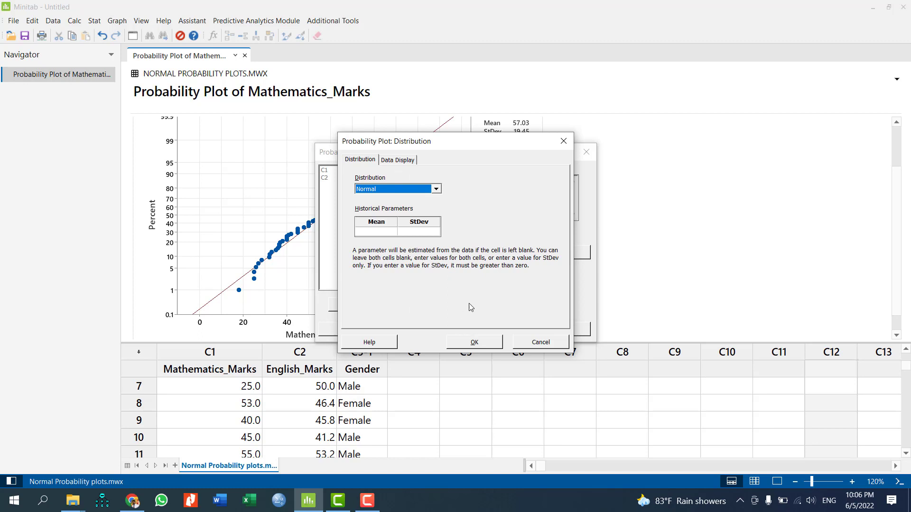
pyautogui.click(475, 346)
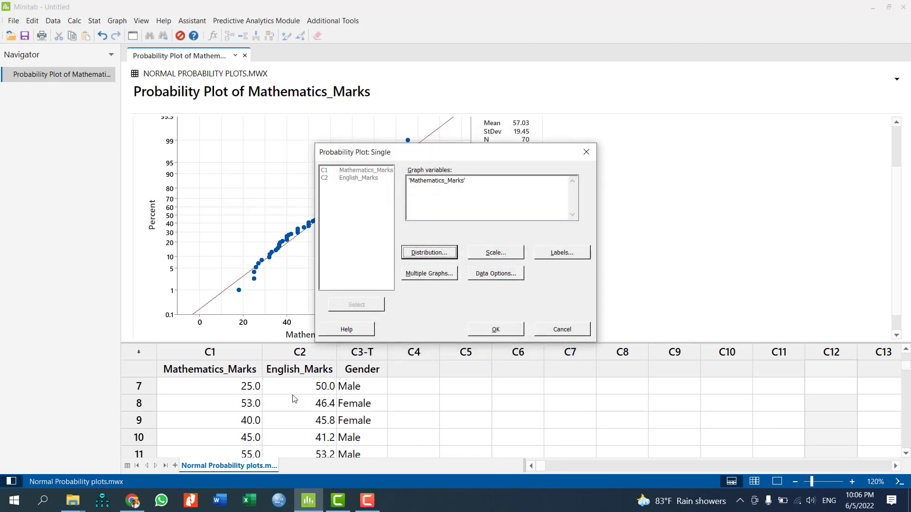
pyautogui.click(494, 330)
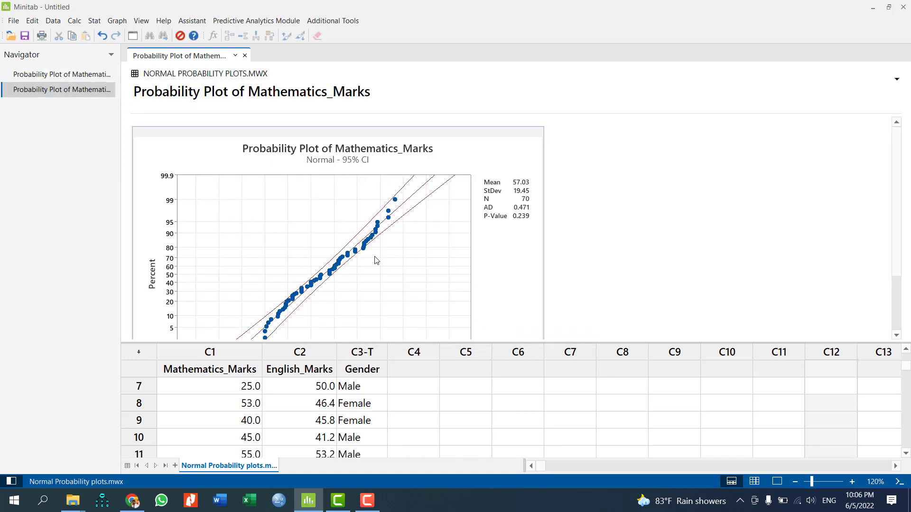
# Enlarge the output area over the worksheet to examine the Mathematics_Marks plot with its 95% confidence bands
pyautogui.scroll(-3, 456, 262)
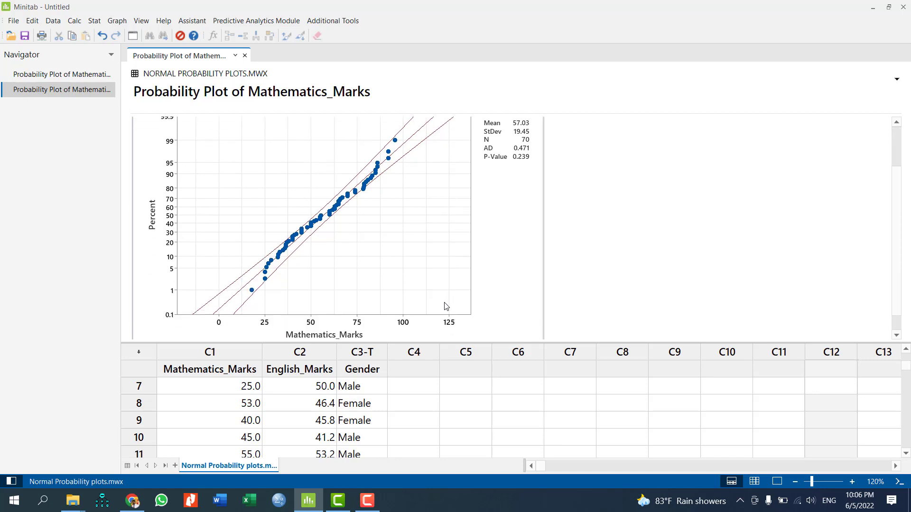
pyautogui.scroll(3, 446, 306)
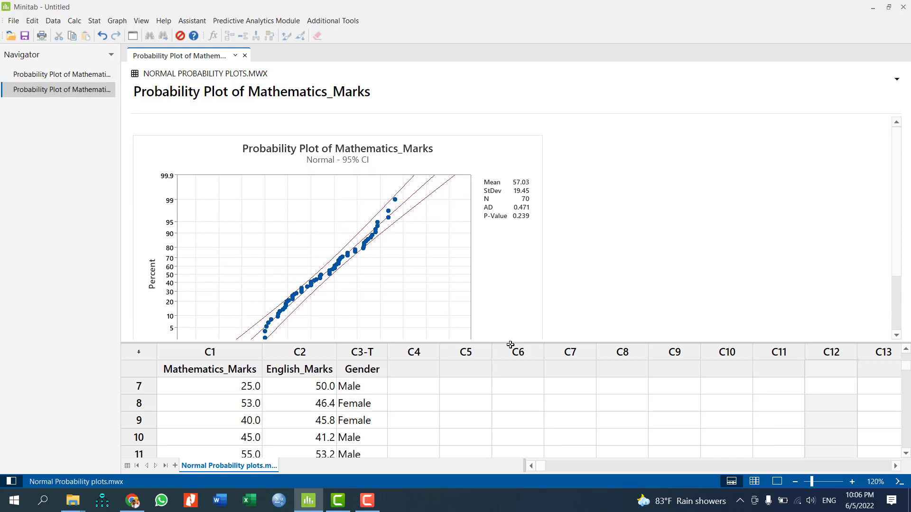
pyautogui.click(512, 387)
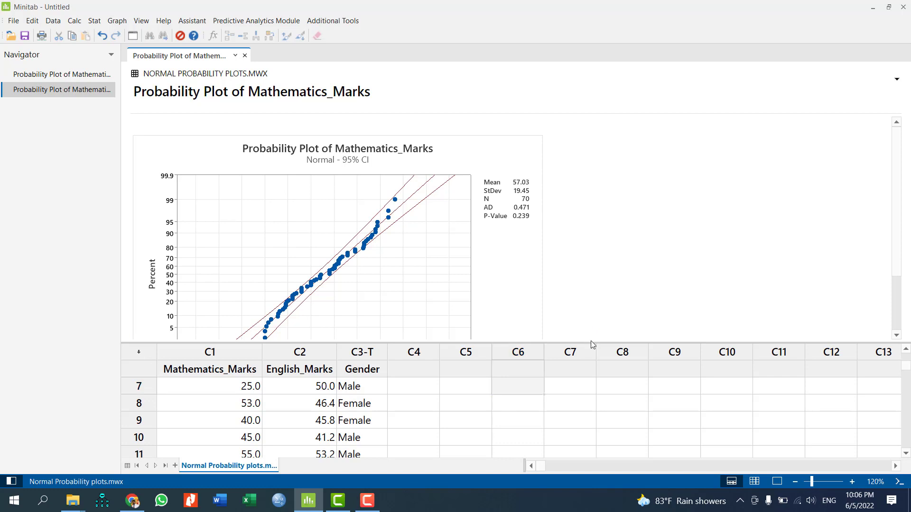
pyautogui.moveTo(591, 344); pyautogui.dragTo(589, 387)
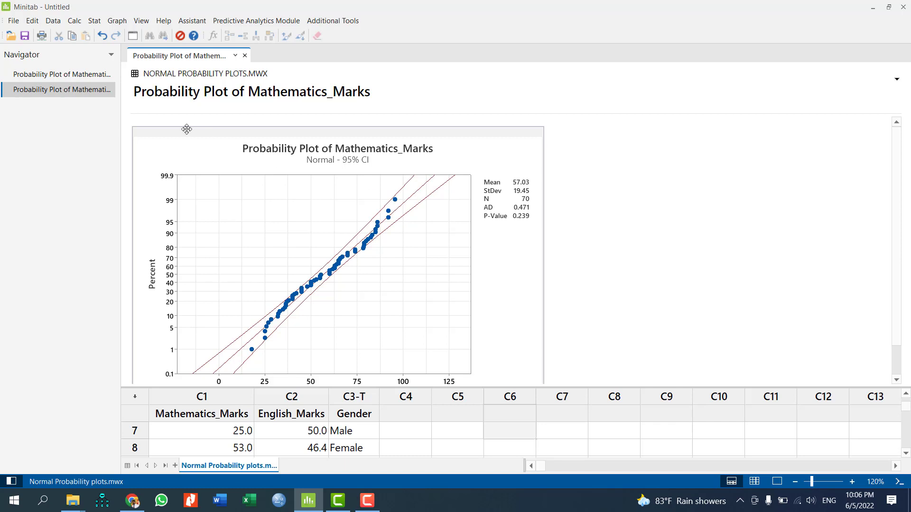
# Compare the normality-test plot with the 95% CI probability plot and review the latter's variable settings without changing them
pyautogui.click(78, 74)
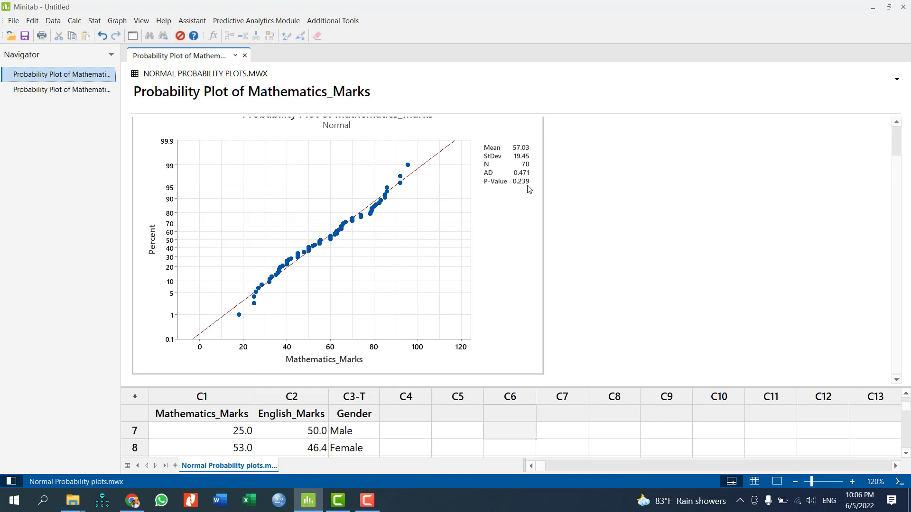
pyautogui.doubleClick(40, 90)
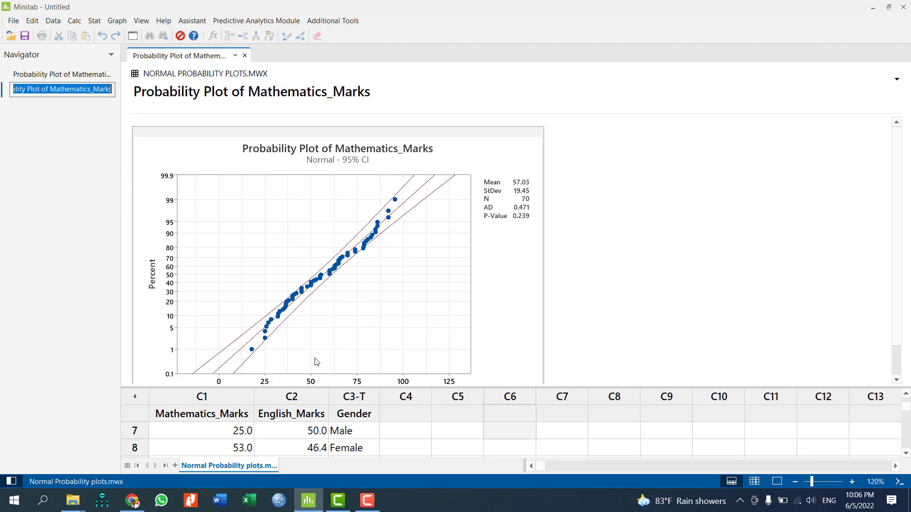
pyautogui.moveTo(253, 353)
pyautogui.click(133, 36)
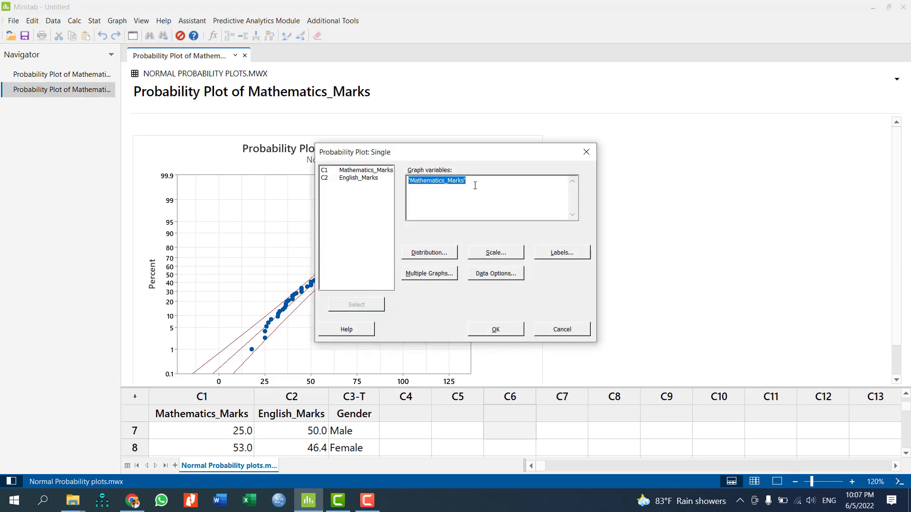
pyautogui.click(587, 152)
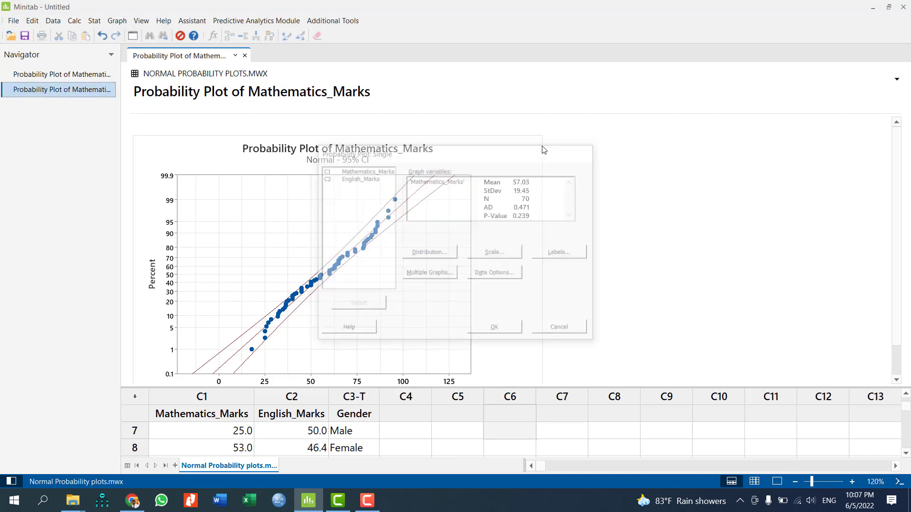
# Generate a single normal probability plot with English_Marks as the graph variable and examine its points against the confidence bands
pyautogui.rightClick(115, 22)
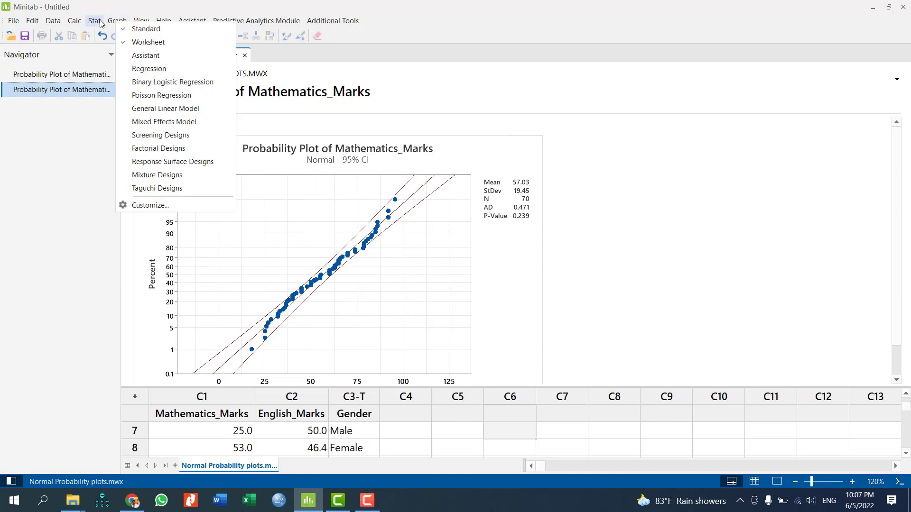
pyautogui.click(107, 22)
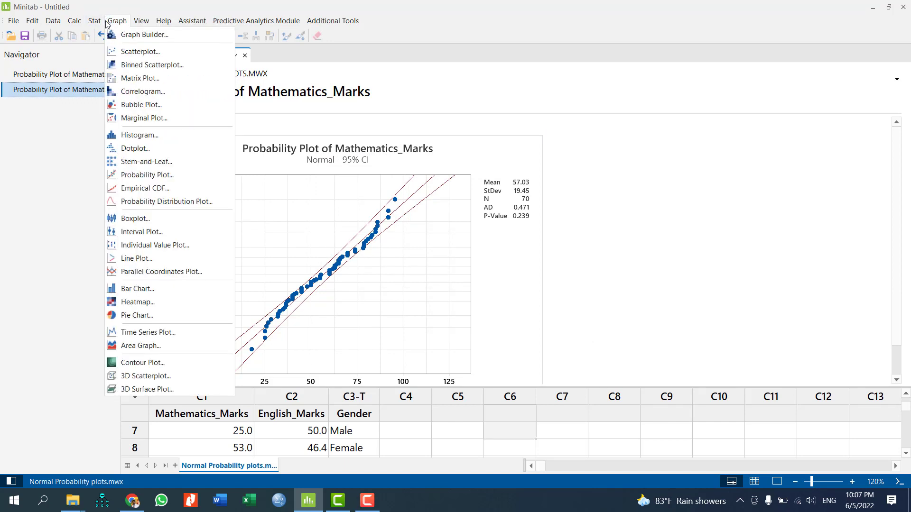
pyautogui.click(148, 175)
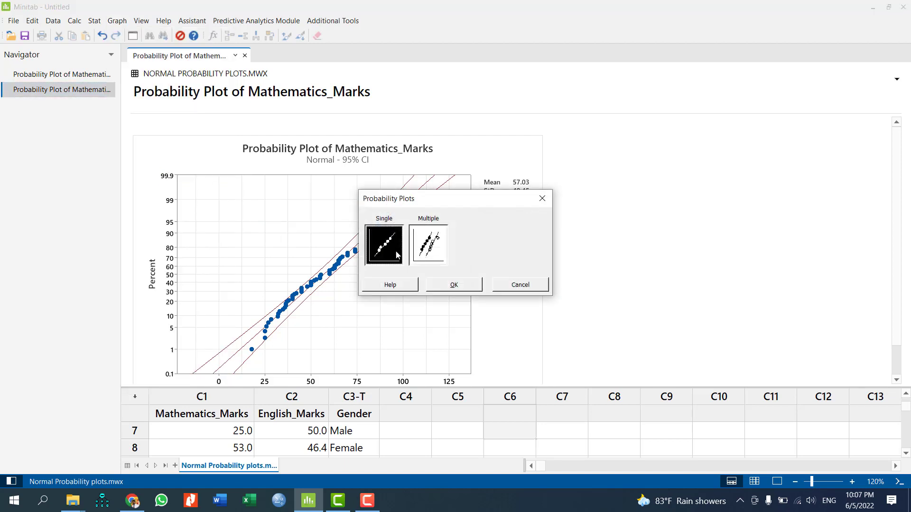
pyautogui.click(458, 286)
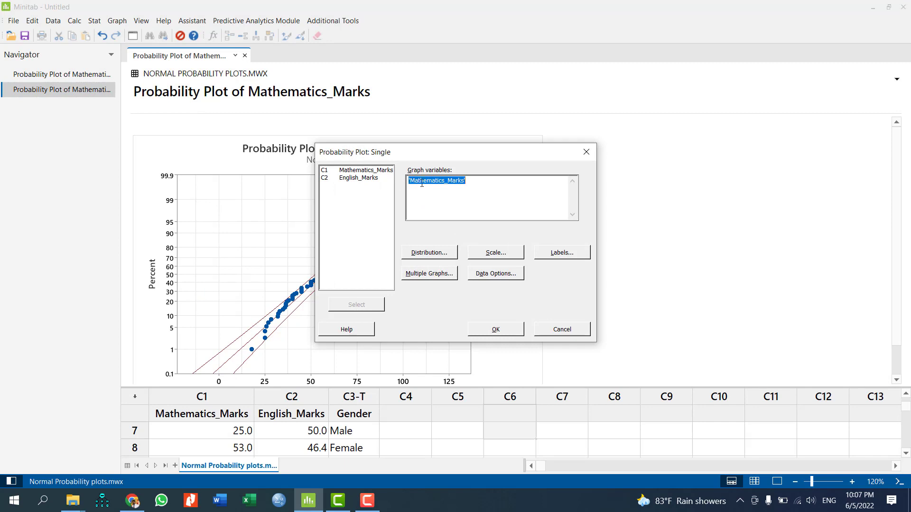
pyautogui.doubleClick(358, 178)
pyautogui.click(495, 329)
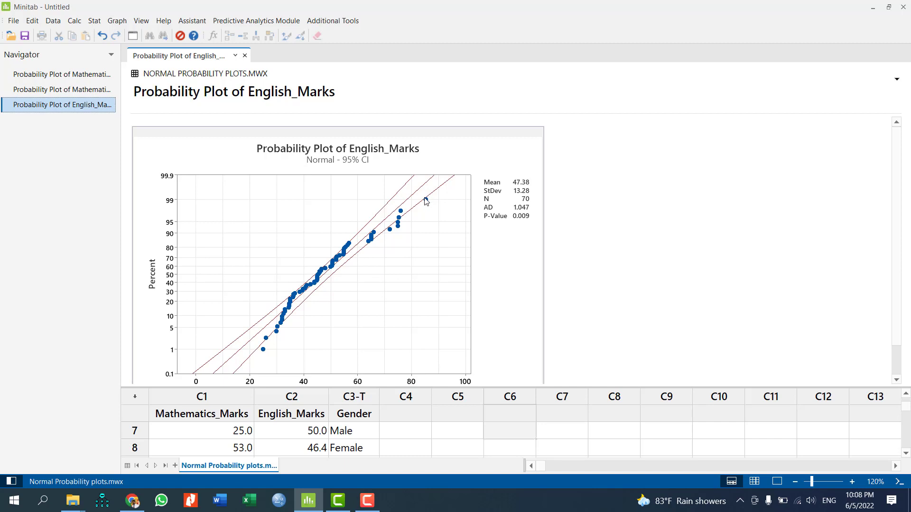
pyautogui.moveTo(427, 204)
pyautogui.moveTo(278, 334)
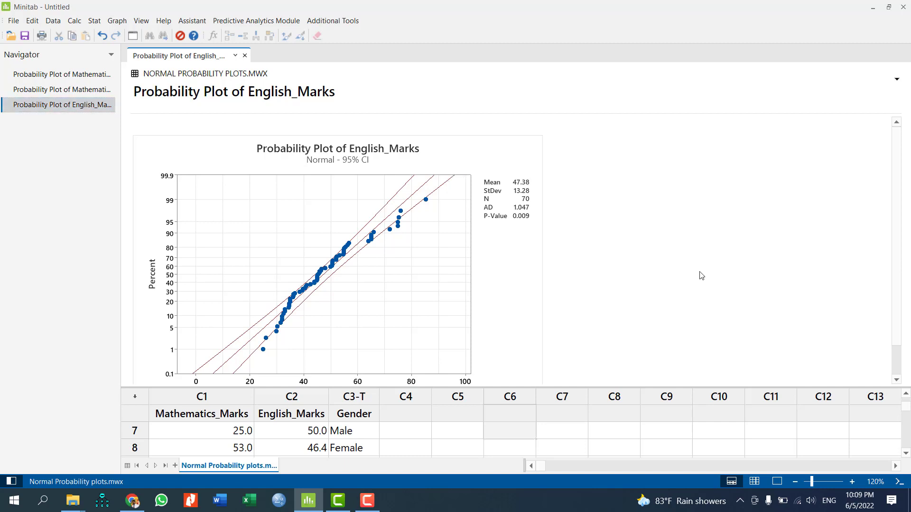
# Set up a multiple probability plot with Mathematics_Marks as the graph variable and Gender as the categorical grouping variable
pyautogui.click(118, 21)
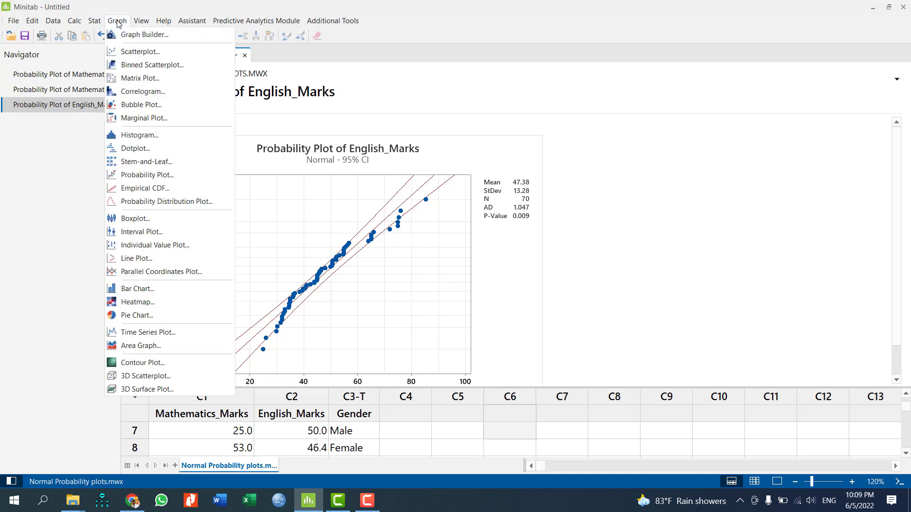
pyautogui.click(137, 176)
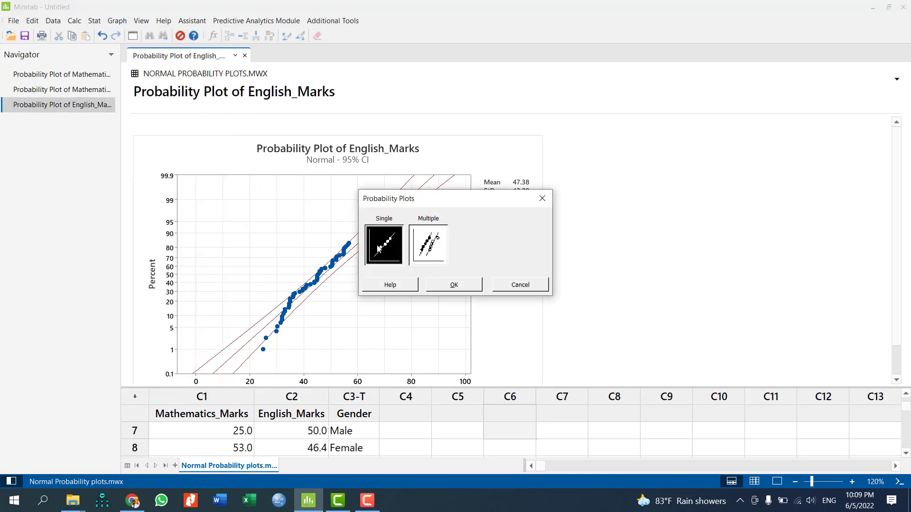
pyautogui.doubleClick(423, 248)
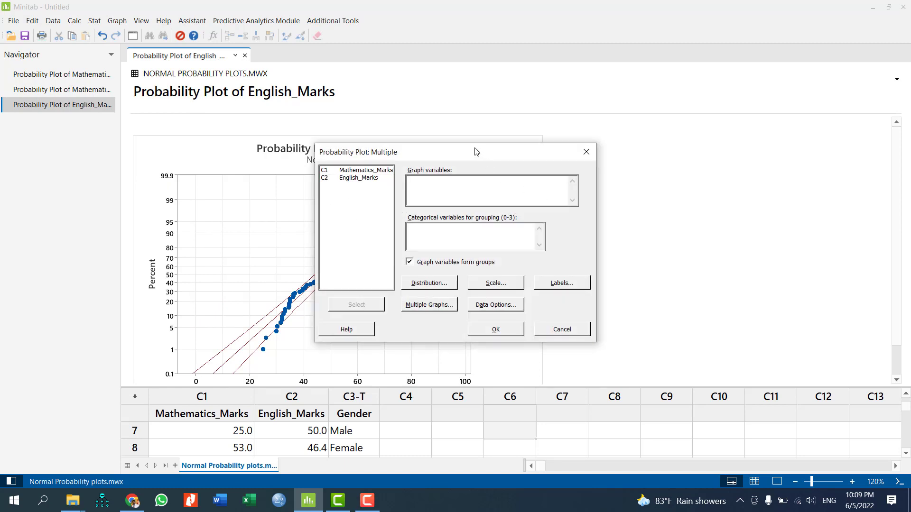
pyautogui.doubleClick(374, 170)
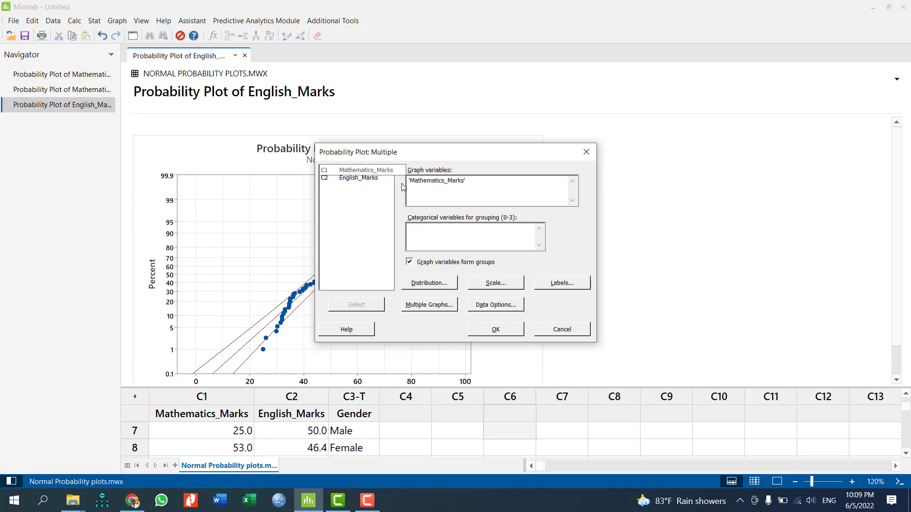
pyautogui.click(480, 232)
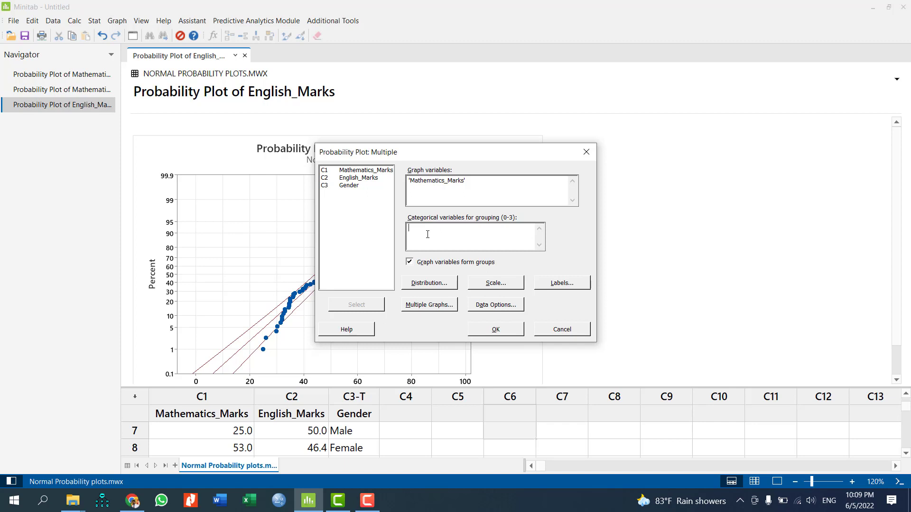
pyautogui.doubleClick(347, 186)
# Keep graph variables forming groups and the Normal distribution with blank historical parameters, and generate the grouped probability plot
pyautogui.click(409, 261)
pyautogui.click(440, 284)
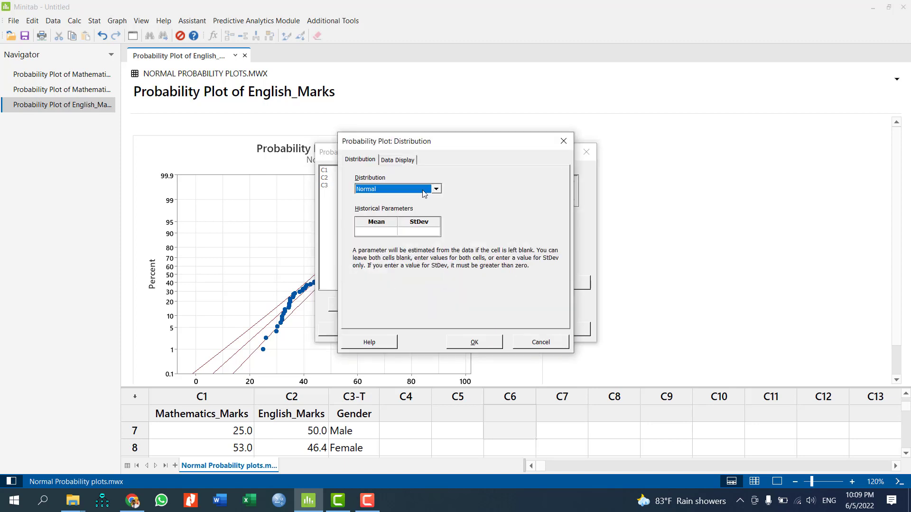
pyautogui.click(479, 341)
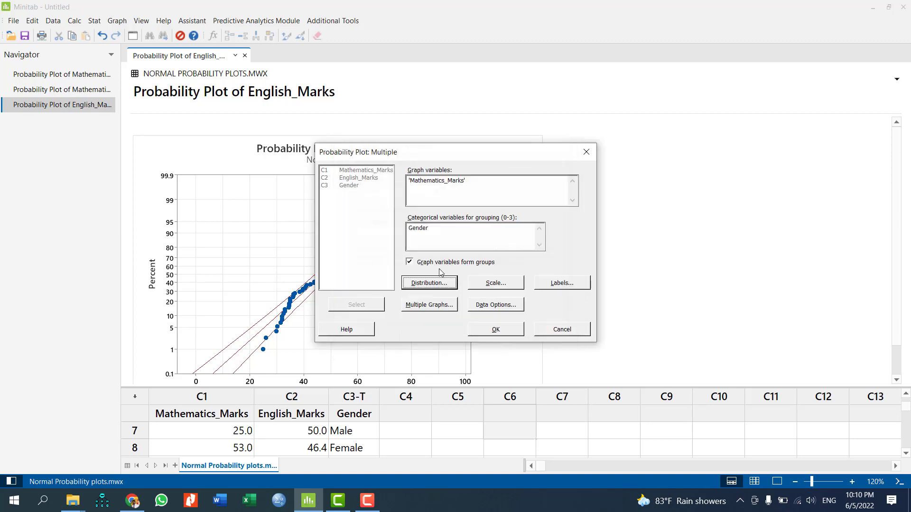
pyautogui.click(496, 329)
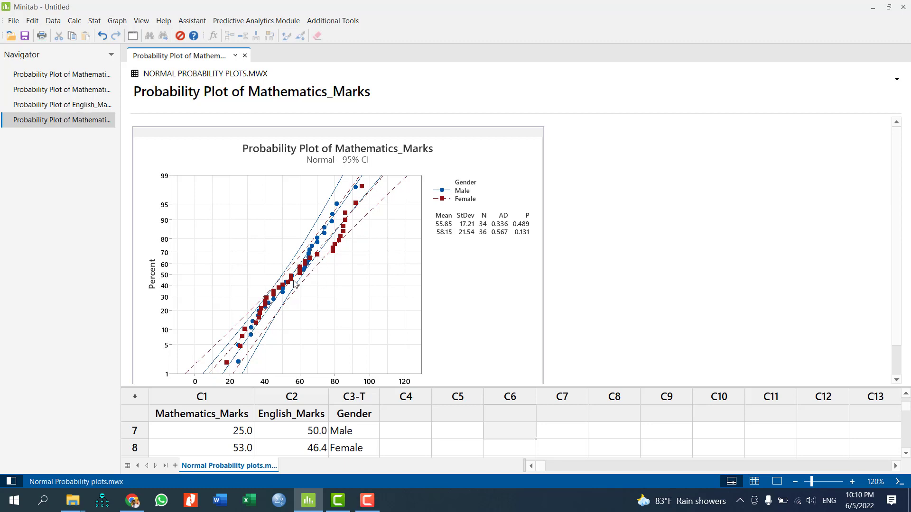
# Recreate the grouped Mathematics_Marks probability plot with Gender as the by variable for separate panels
pyautogui.click(132, 36)
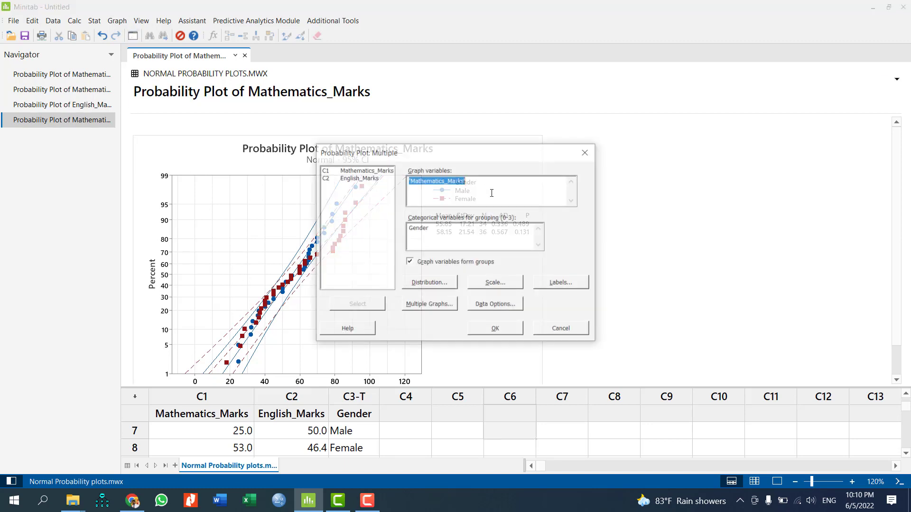
pyautogui.click(441, 305)
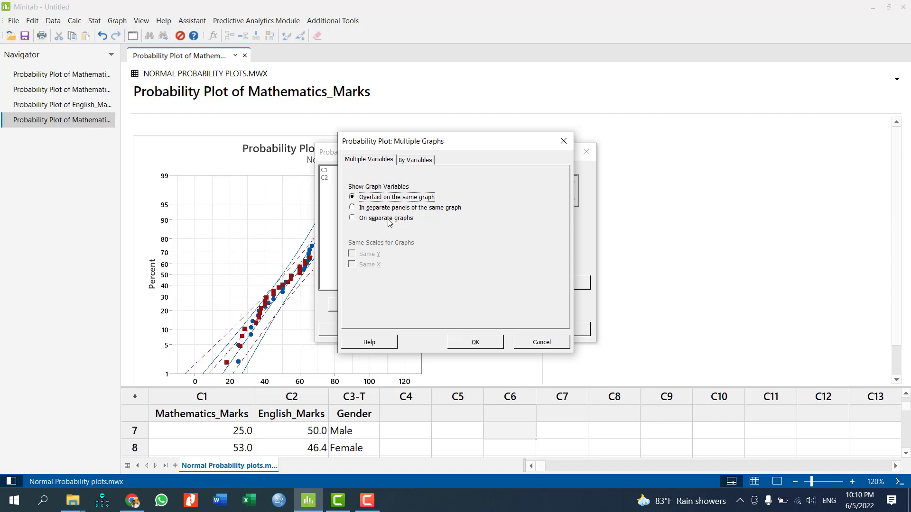
pyautogui.click(419, 161)
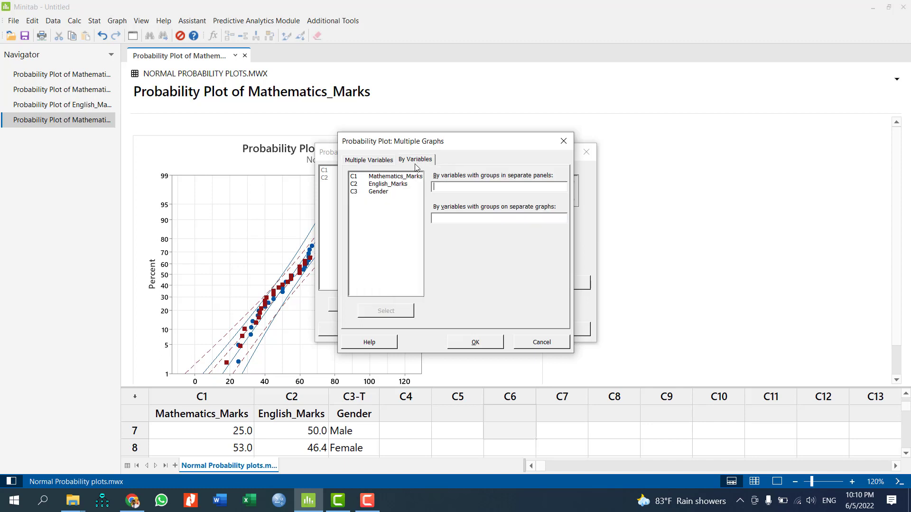
pyautogui.doubleClick(381, 192)
pyautogui.click(476, 346)
pyautogui.click(503, 330)
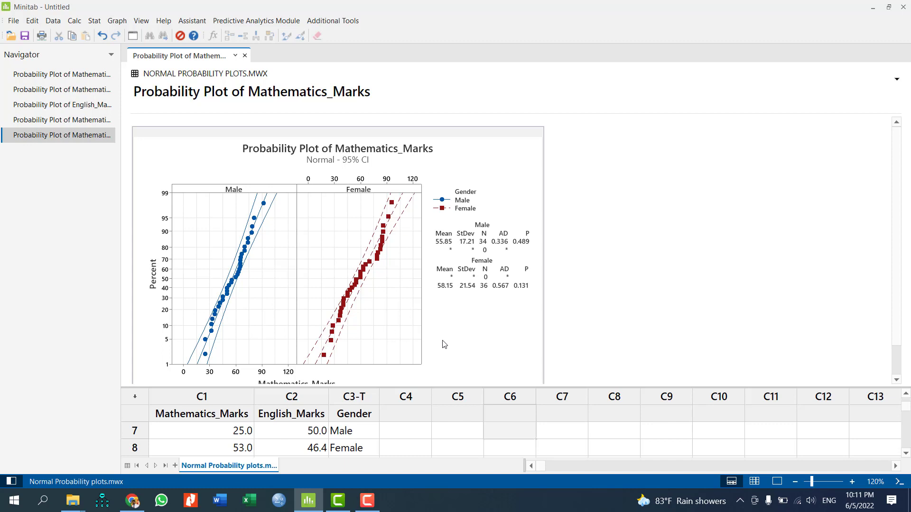
pyautogui.scroll(-1, 444, 345)
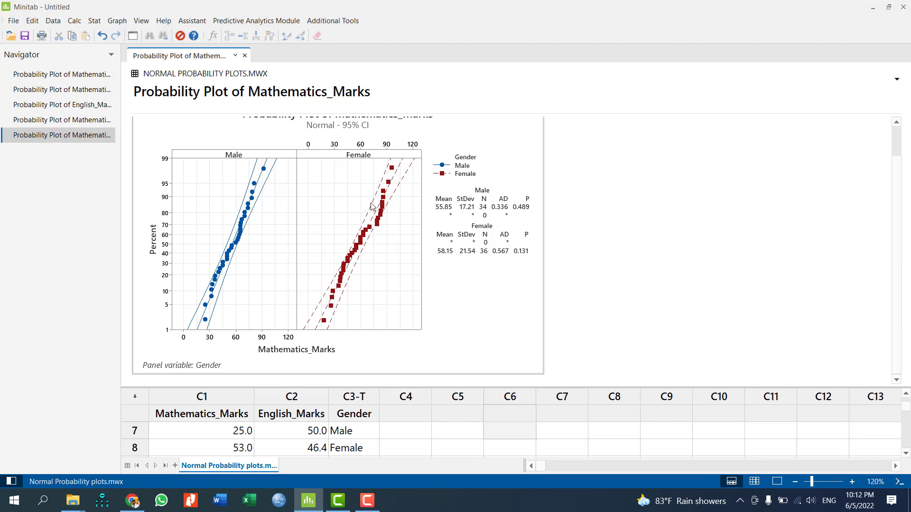
# Recreate the Mathematics_Marks probability plot with Gender as the by variable for separate graphs, leaving the separate-panels variable blank
pyautogui.click(132, 35)
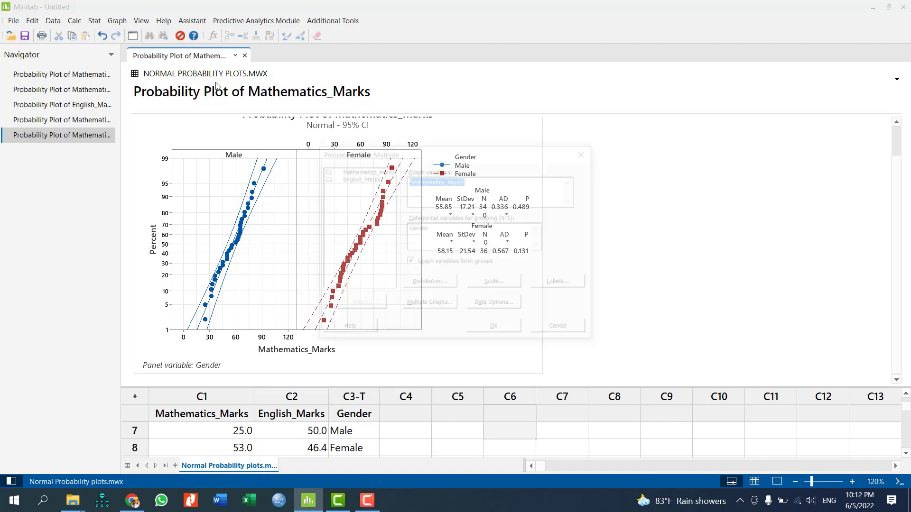
pyautogui.click(445, 304)
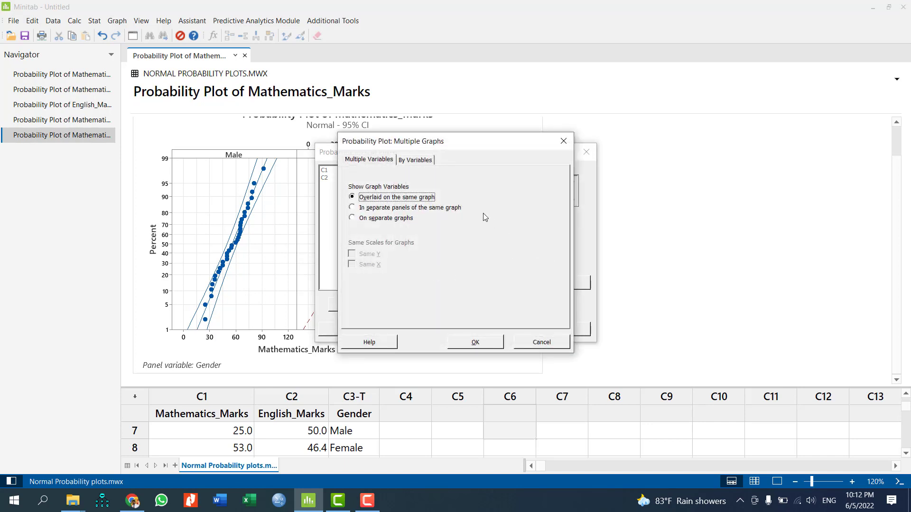
pyautogui.click(421, 159)
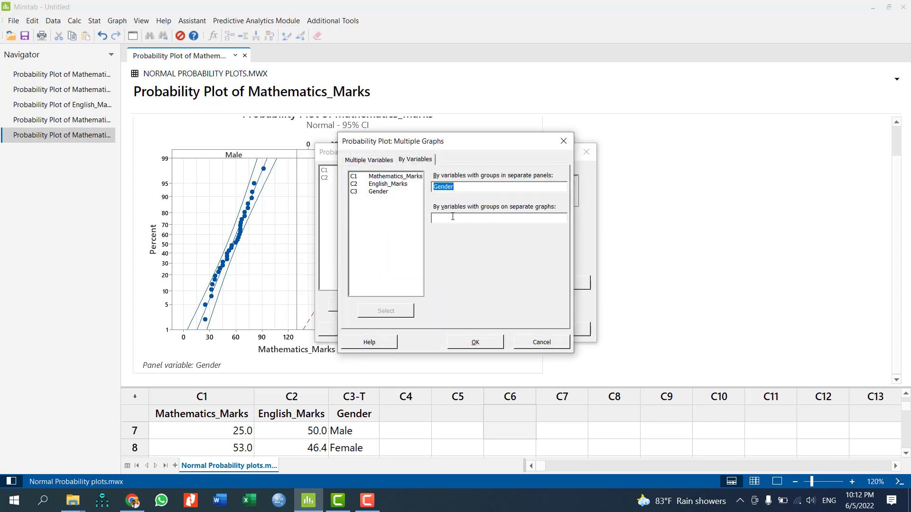
pyautogui.press('Delete')
pyautogui.doubleClick(379, 192)
pyautogui.click(417, 187)
pyautogui.press('Delete')
pyautogui.doubleClick(382, 192)
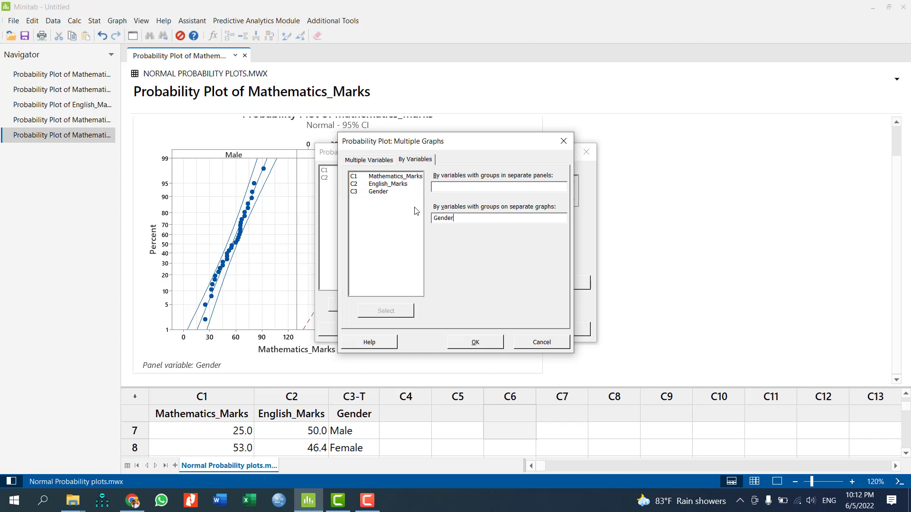
pyautogui.click(473, 350)
pyautogui.click(483, 333)
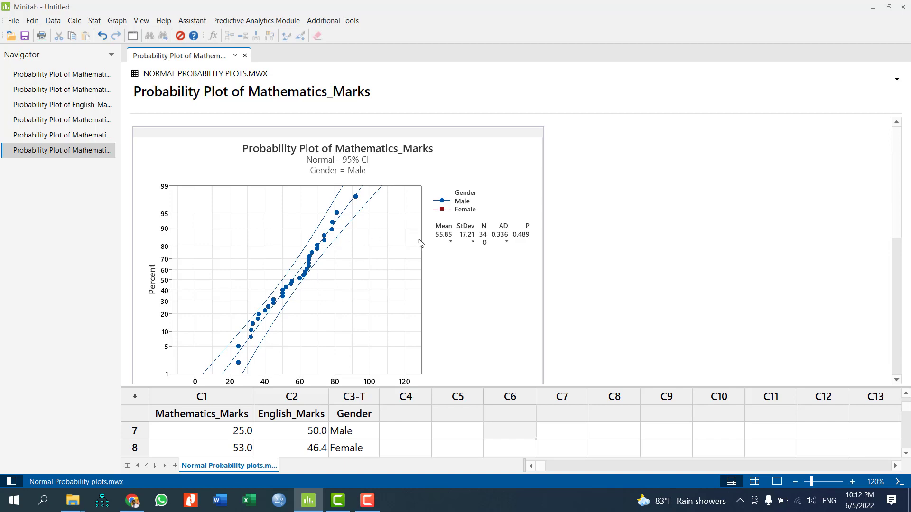
# Examine the separate Male and Female probability plots of Mathematics_Marks, comparing their points with the 95% confidence bands and their test statistics
pyautogui.scroll(-5, 421, 243)
pyautogui.scroll(5, 427, 248)
pyautogui.scroll(-5, 277, 292)
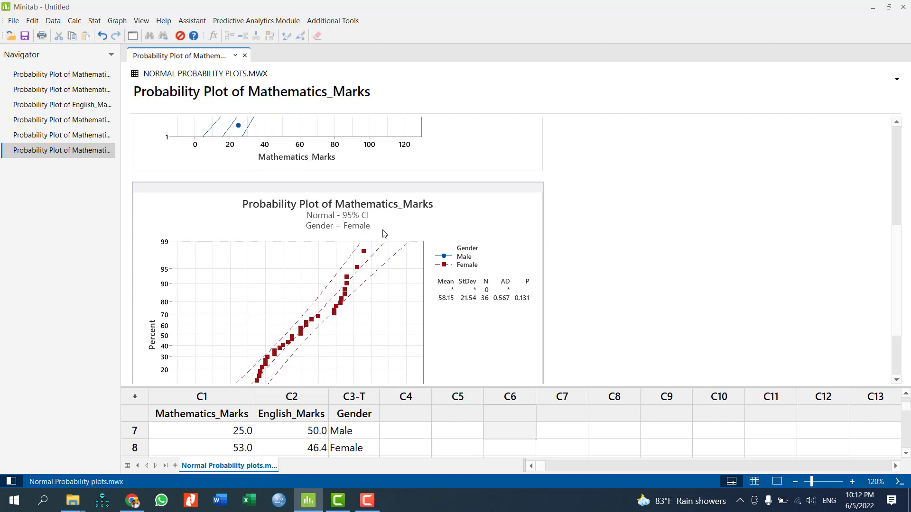
pyautogui.scroll(-1, 321, 325)
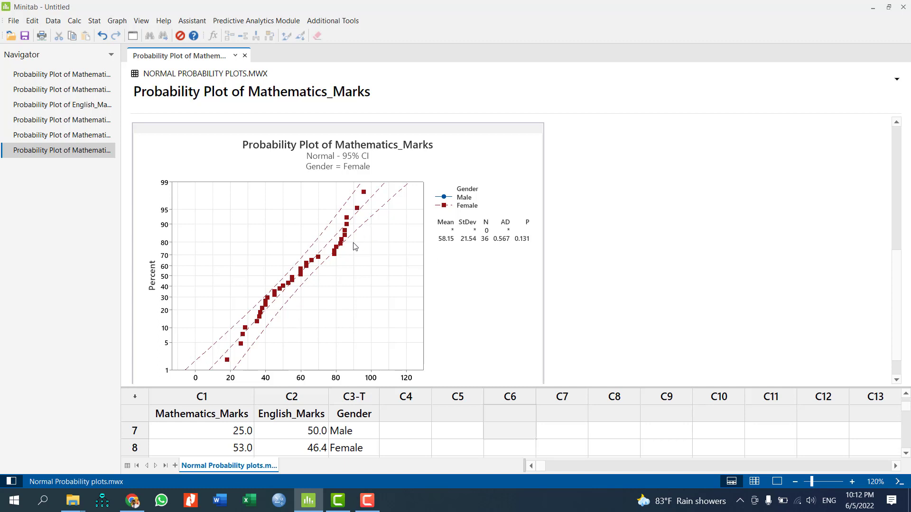
pyautogui.moveTo(335, 257)
pyautogui.scroll(-1, 365, 266)
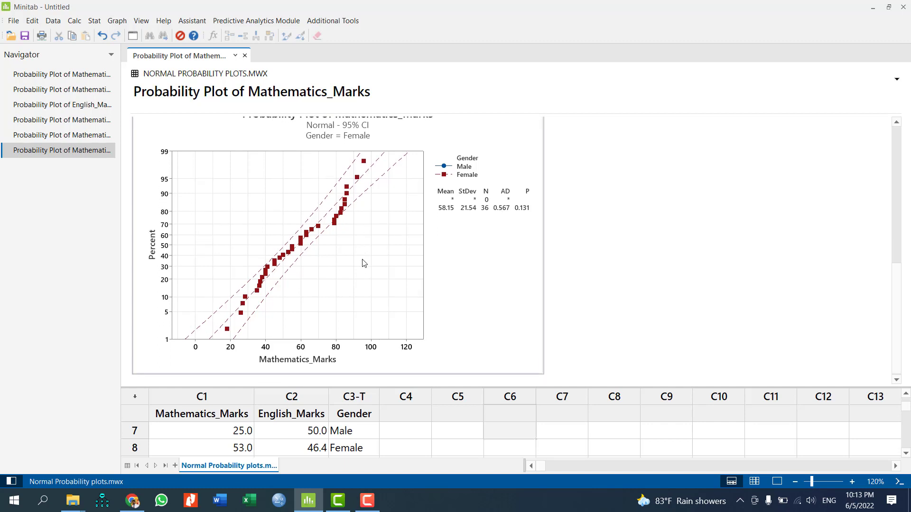
pyautogui.scroll(3, 363, 257)
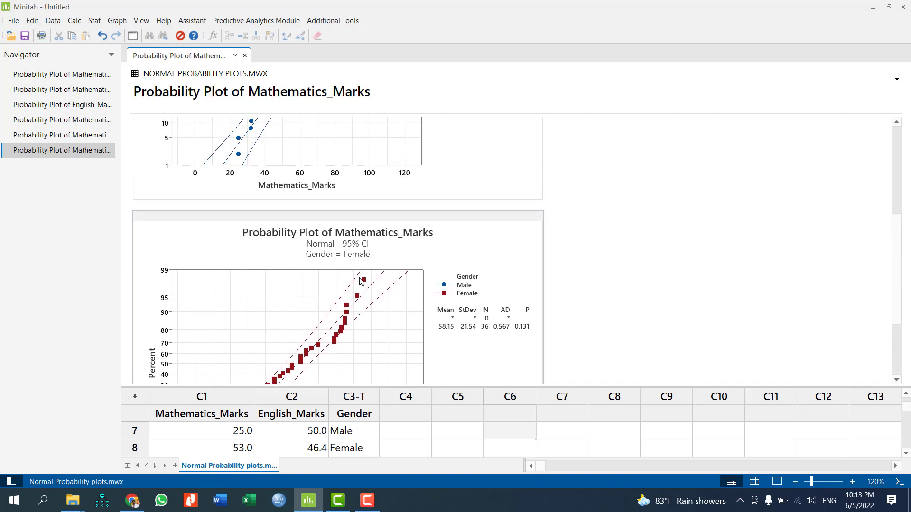
pyautogui.scroll(5, 360, 280)
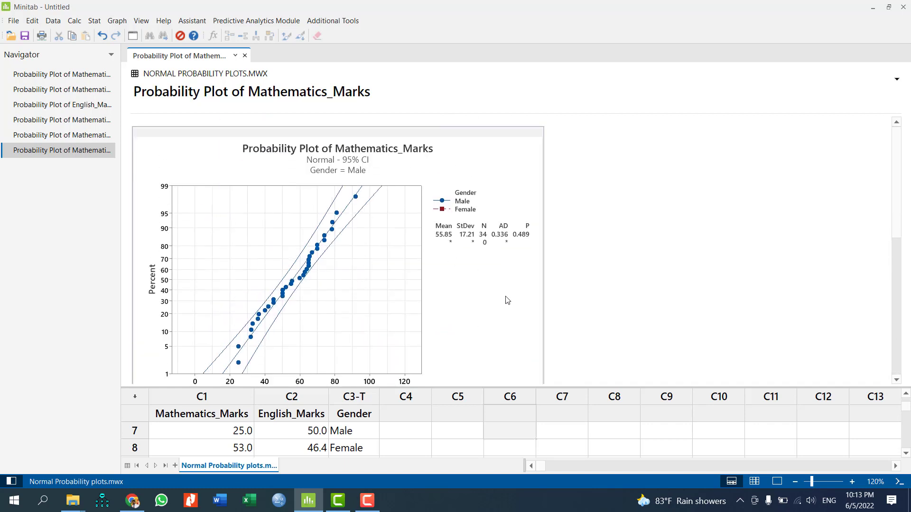
# Return to the Mathematics_Marks plot panelled by Gender and inspect the items that can be added to it, leaving the graph unedited
pyautogui.click(78, 135)
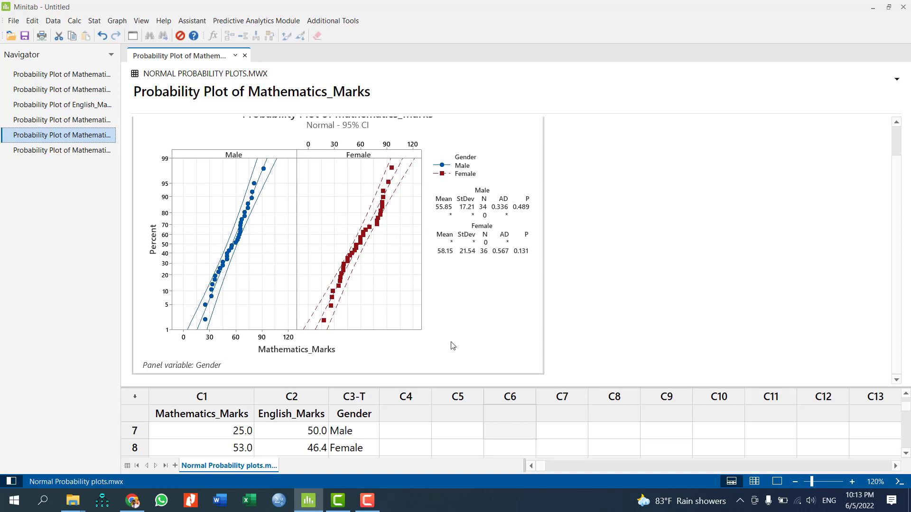
pyautogui.scroll(1, 457, 345)
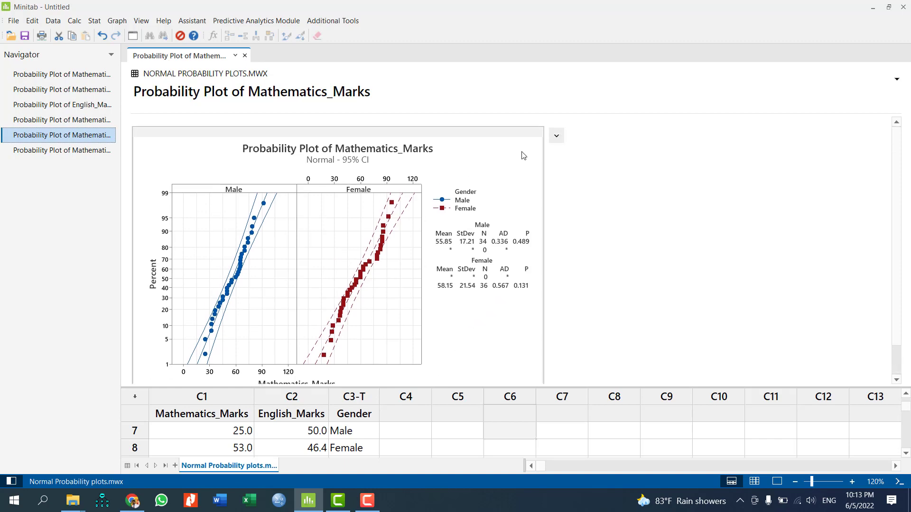
pyautogui.doubleClick(528, 188)
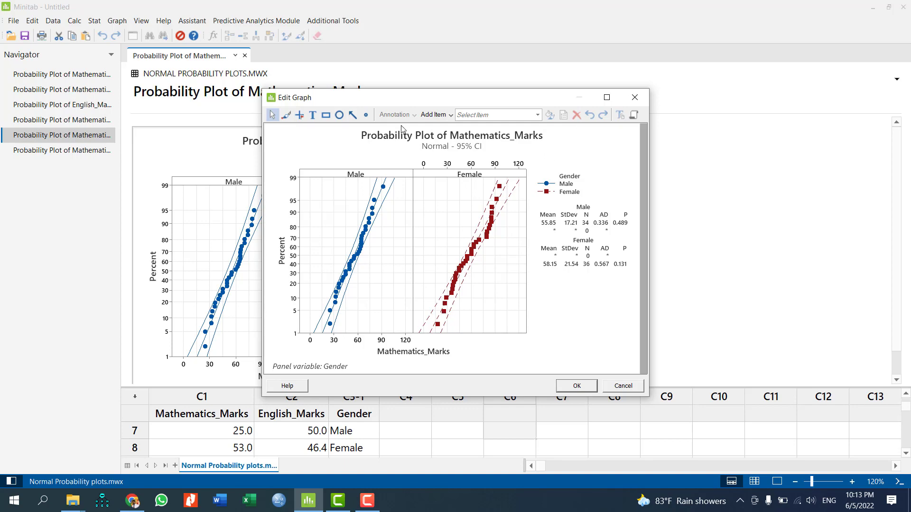
pyautogui.click(451, 114)
pyautogui.click(462, 116)
pyautogui.click(635, 98)
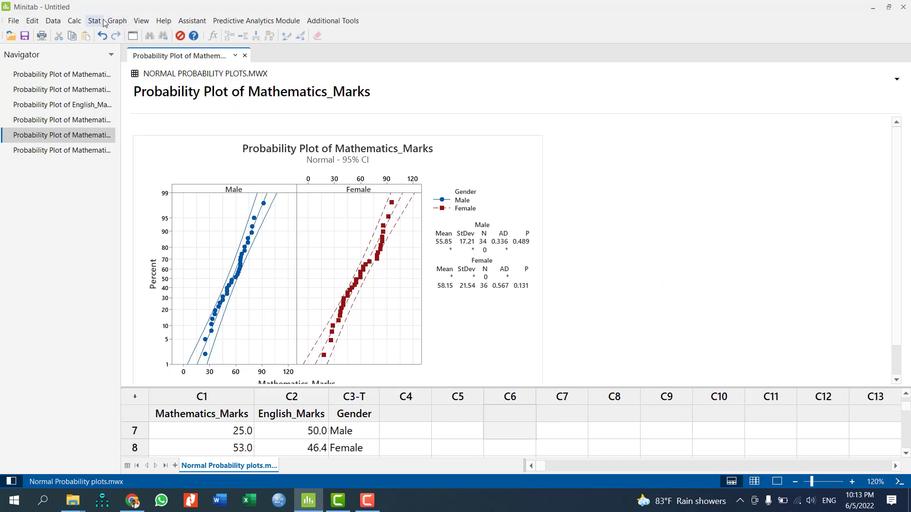
# Start a multiple probability plot with English_Marks as the graph variable, keeping Gender as the grouping variable
pyautogui.click(117, 21)
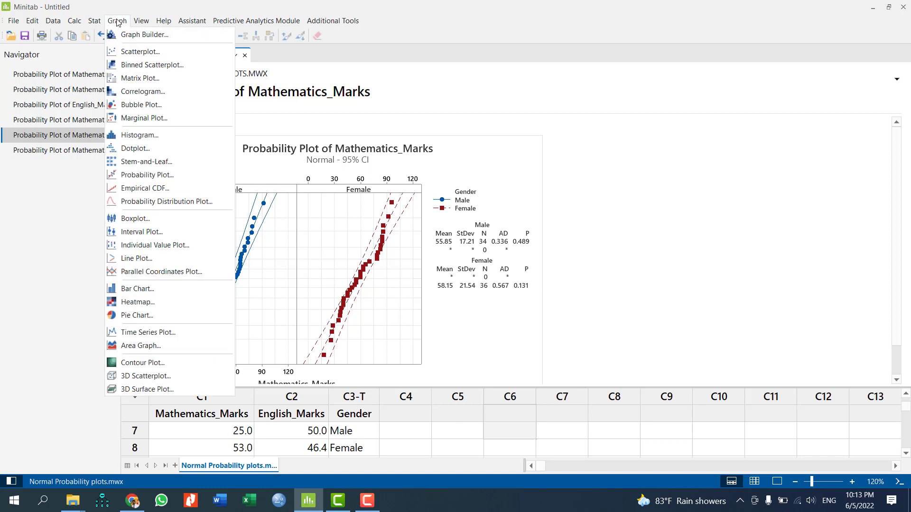
pyautogui.click(147, 175)
pyautogui.click(428, 245)
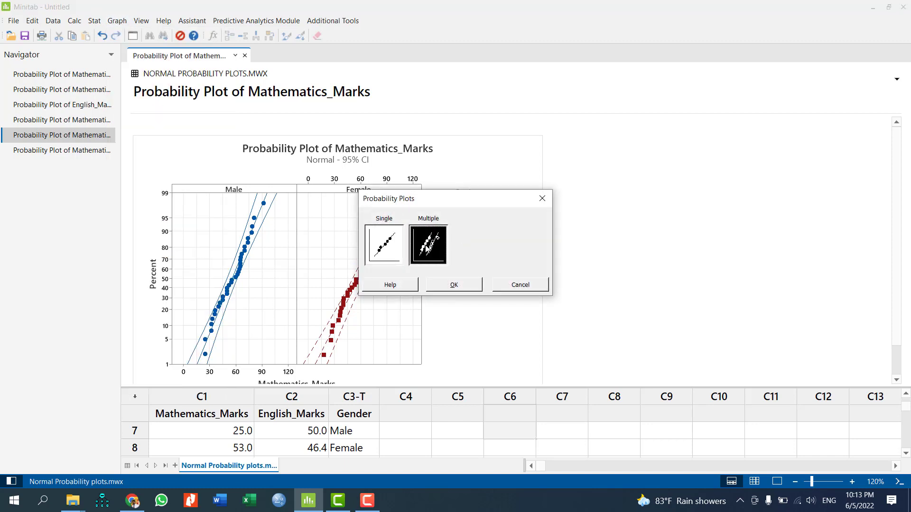
pyautogui.click(463, 285)
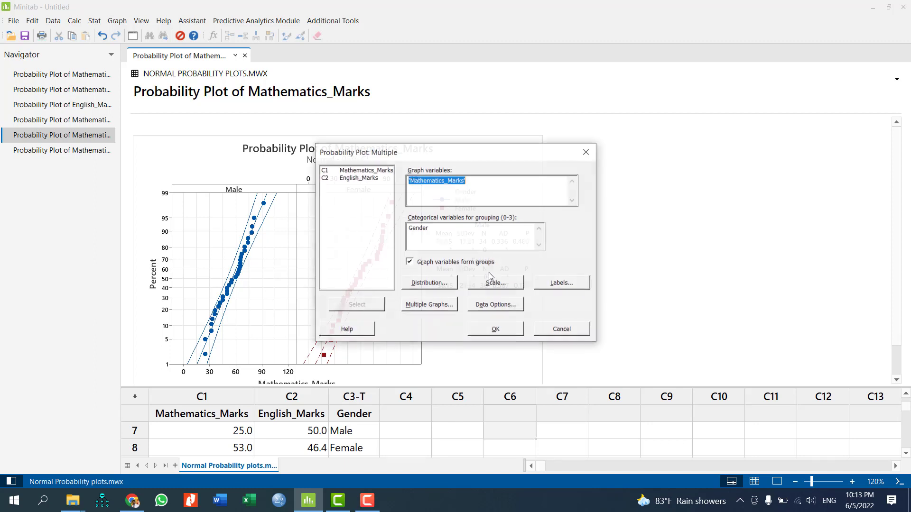
pyautogui.doubleClick(358, 178)
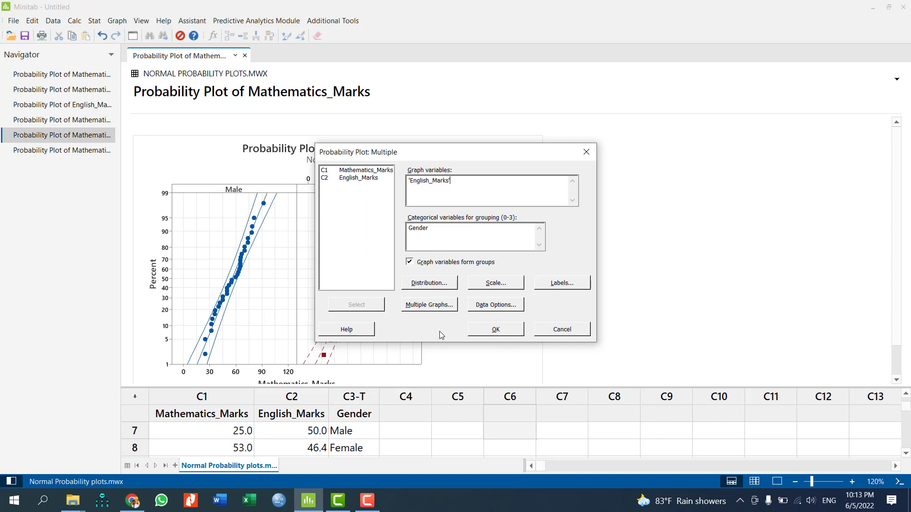
# Move Gender from the separate-graphs by variable to the separate-panels by variable, and create the English_Marks probability plot
pyautogui.click(429, 306)
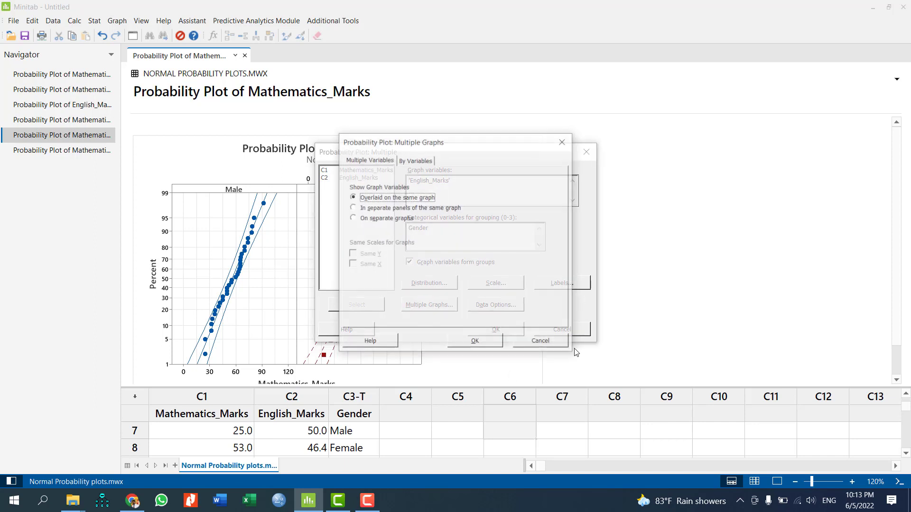
pyautogui.click(411, 160)
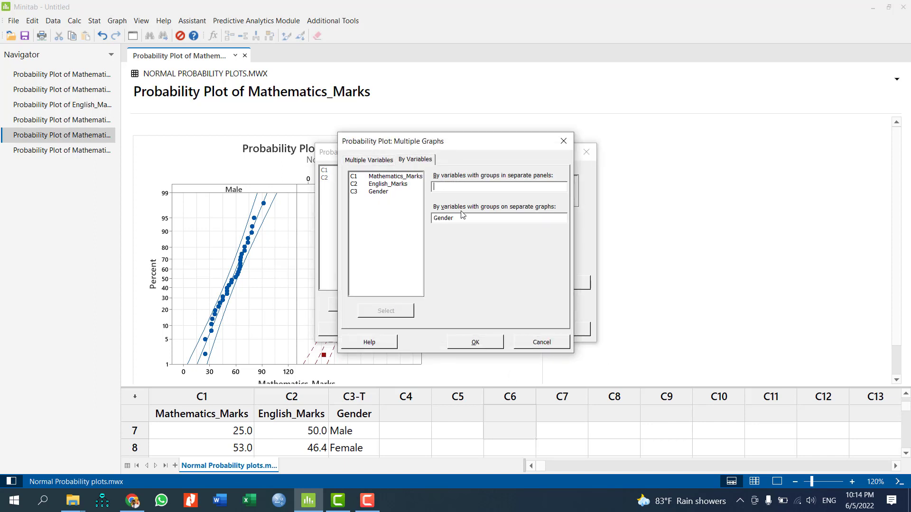
pyautogui.moveTo(454, 218); pyautogui.dragTo(431, 219)
pyautogui.press('BackSpace')
pyautogui.click(444, 187)
pyautogui.doubleClick(380, 191)
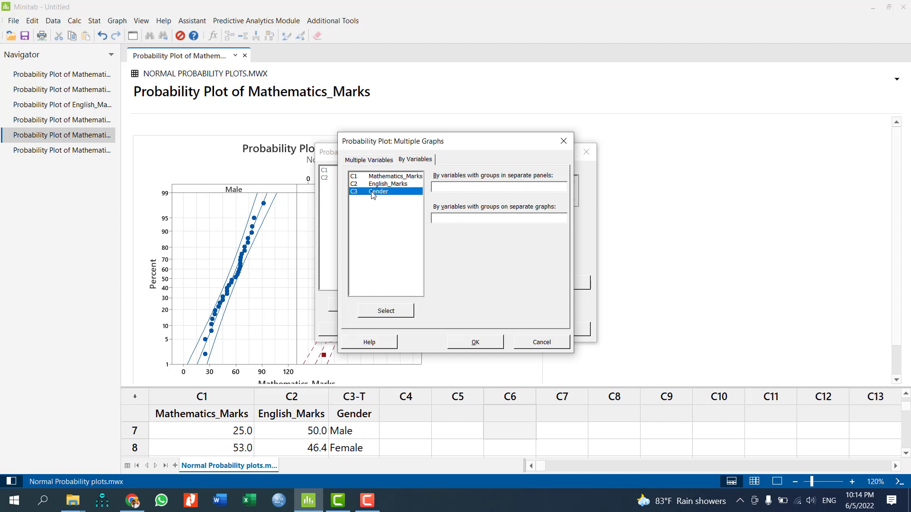
pyautogui.click(485, 342)
pyautogui.click(496, 331)
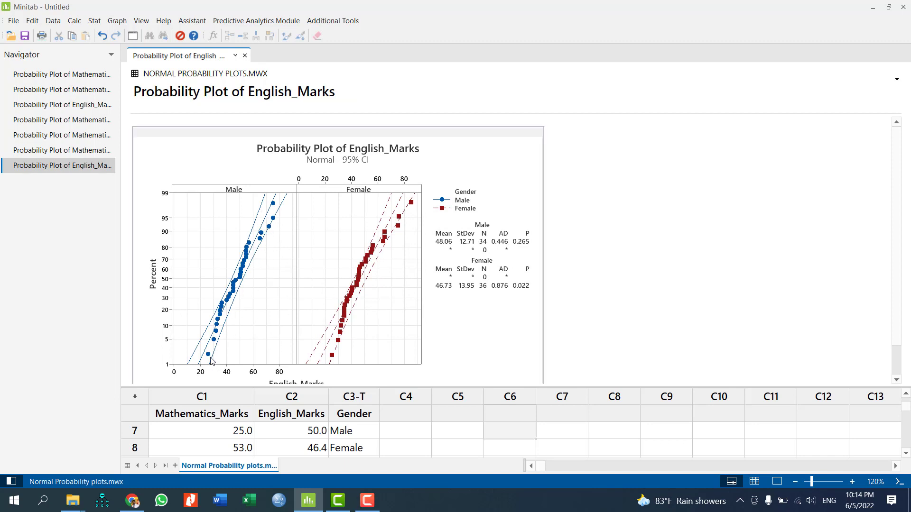
# Examine the English_Marks plot panelled by Gender against the ungrouped English_Marks plot, comparing points with the 95% confidence bands and the test statistics
pyautogui.scroll(-2, 212, 361)
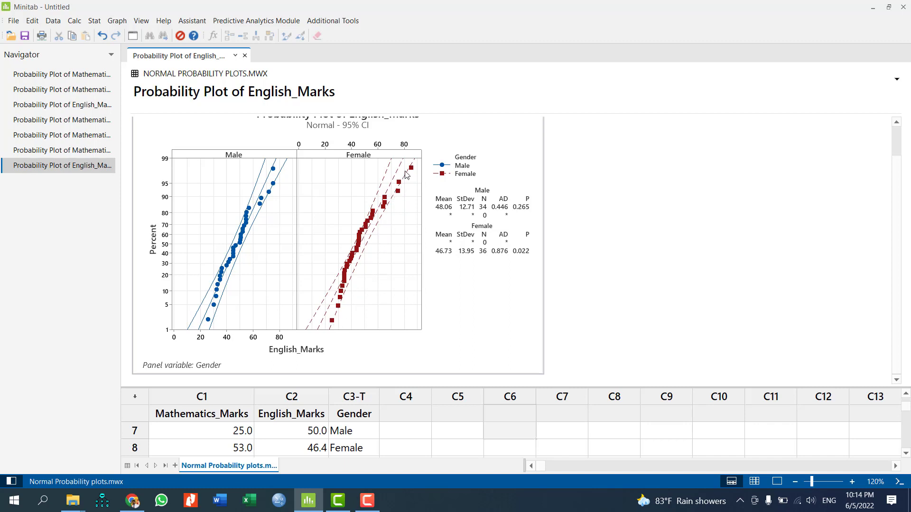
pyautogui.moveTo(398, 194)
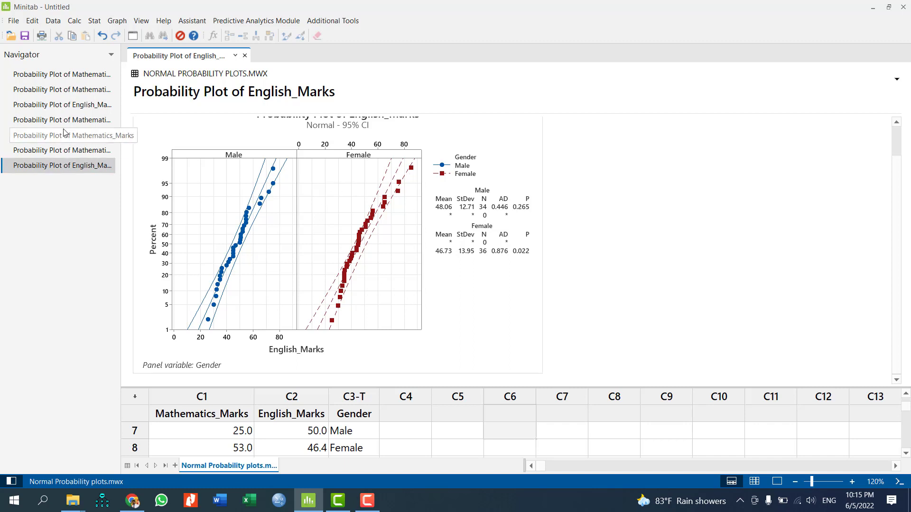
pyautogui.click(76, 107)
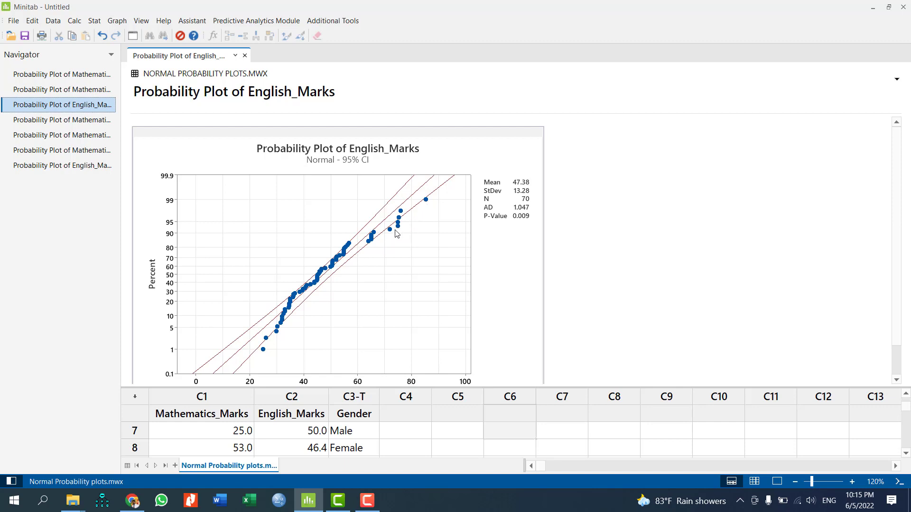
pyautogui.moveTo(400, 228)
pyautogui.click(69, 167)
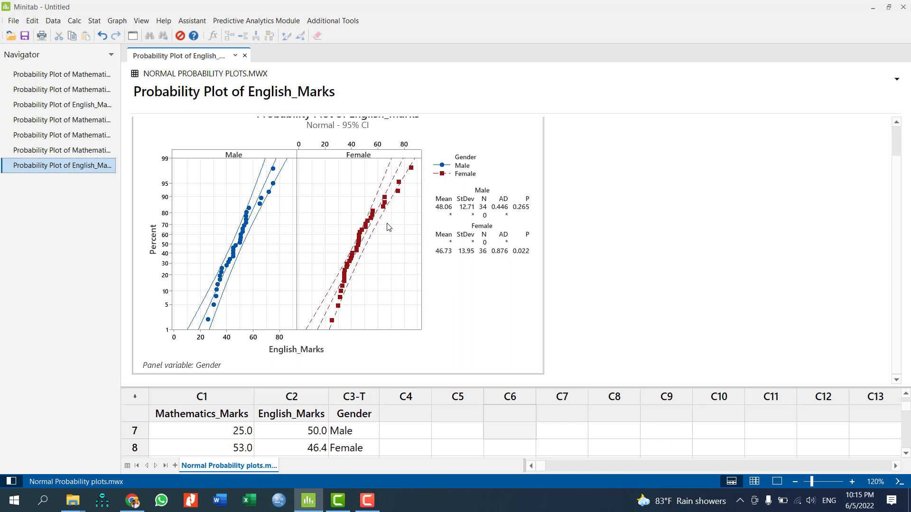
pyautogui.scroll(1, 401, 287)
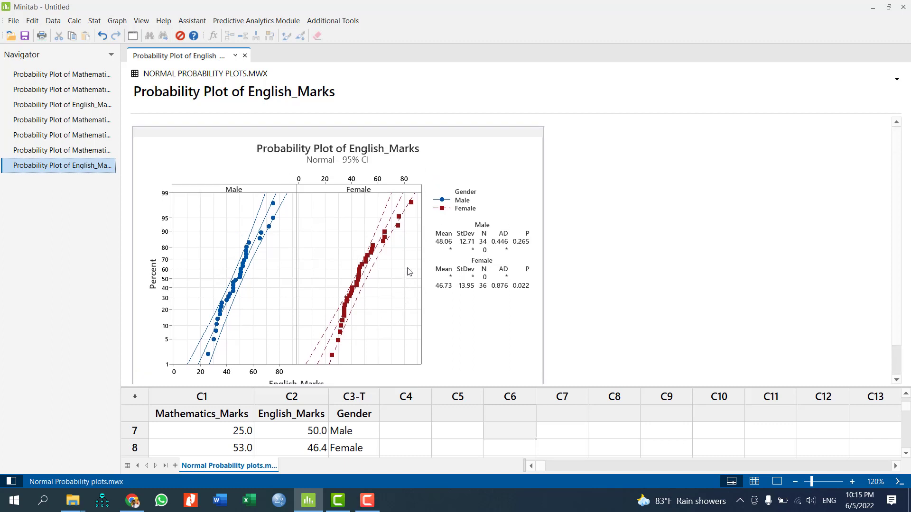
pyautogui.moveTo(532, 159)
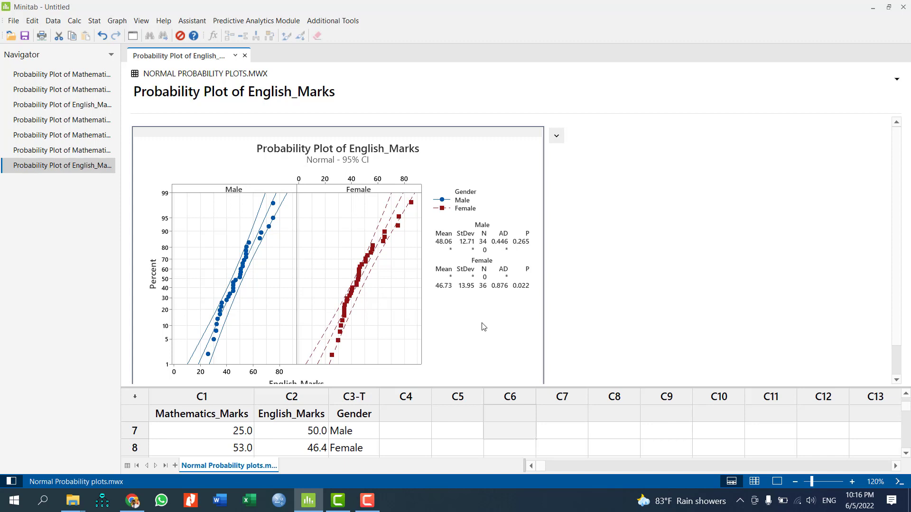
pyautogui.scroll(-1, 479, 335)
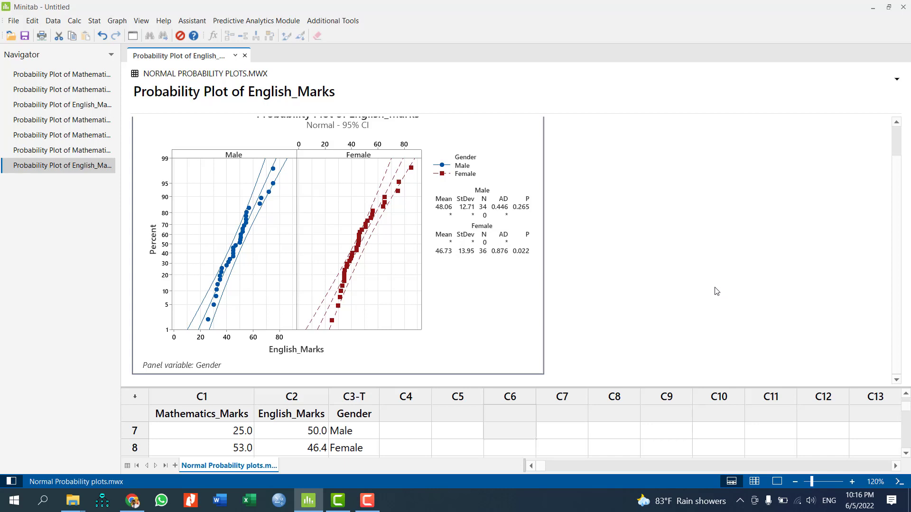
pyautogui.scroll(1, 604, 312)
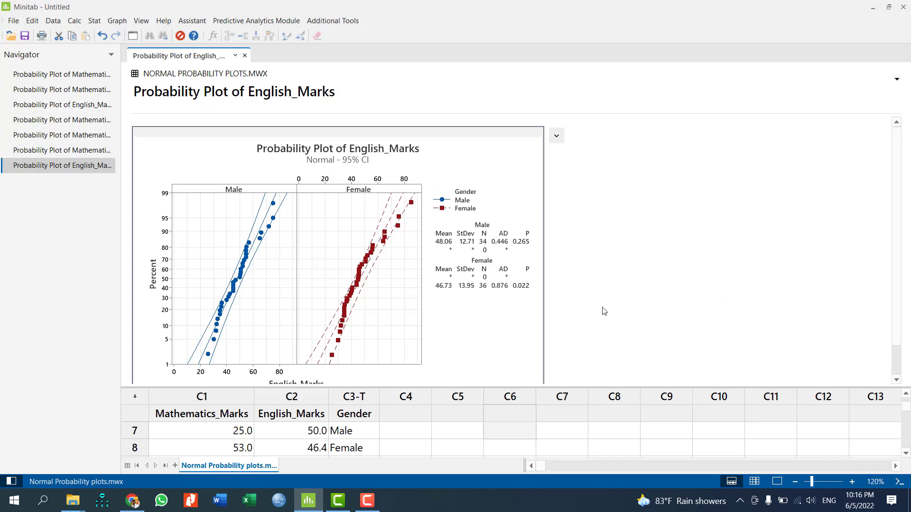